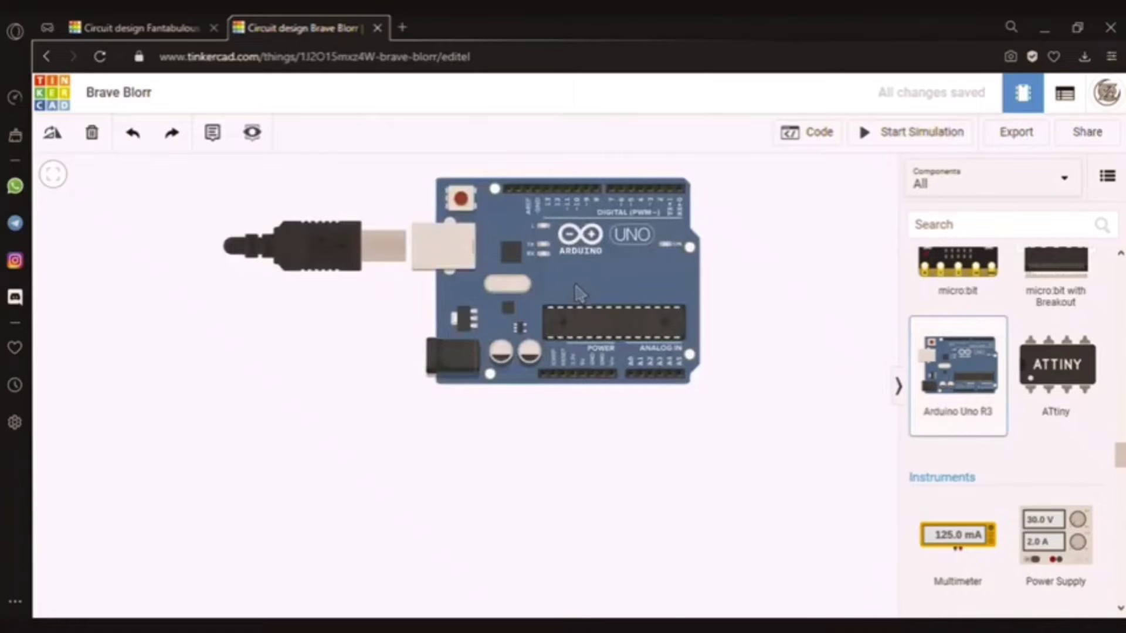
# - Add an LCD 16 x 2 to the workspace below the Arduino Uno R3
pyautogui.click(580, 294)
pyautogui.scroll(10, 1013, 378)
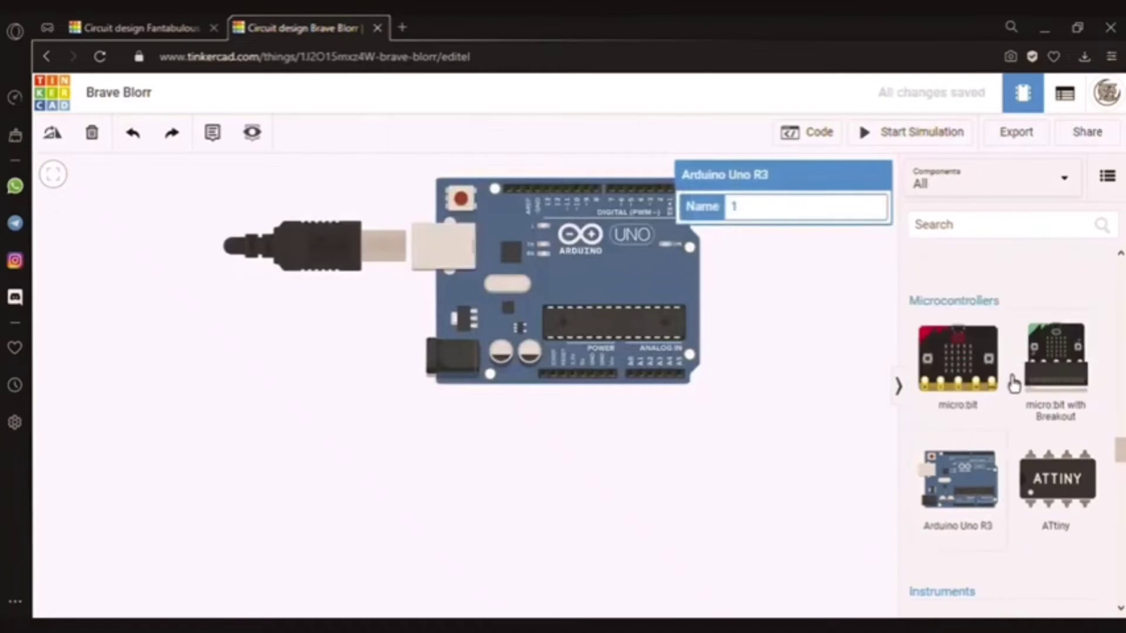
pyautogui.scroll(8, 1013, 384)
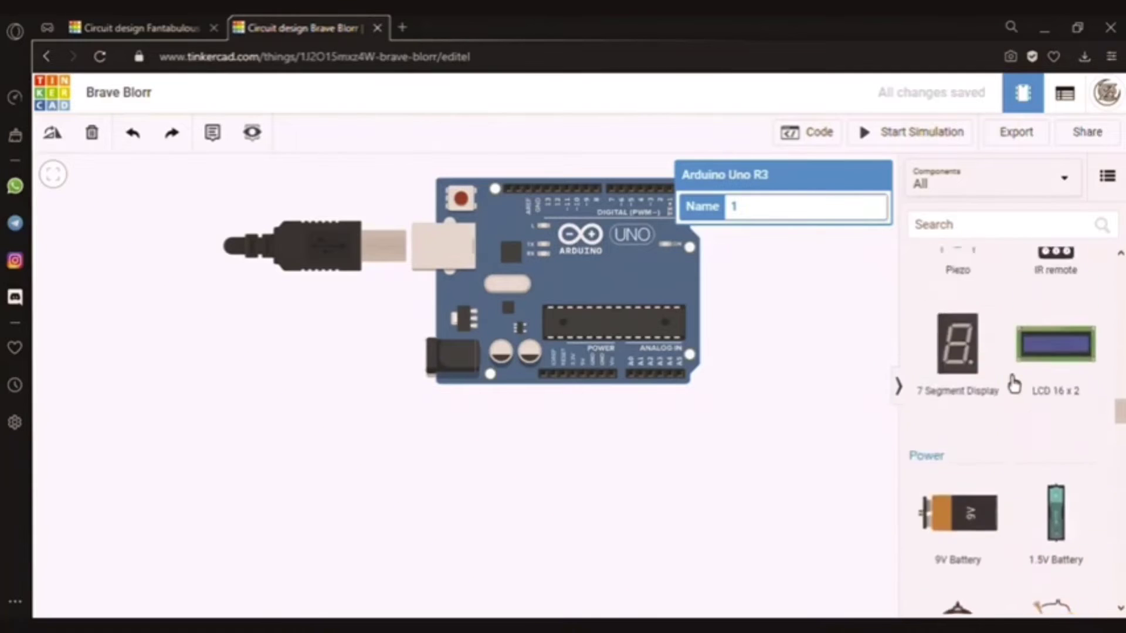
pyautogui.moveTo(1077, 546); pyautogui.dragTo(680, 532)
pyautogui.moveTo(746, 516); pyautogui.dragTo(746, 516)
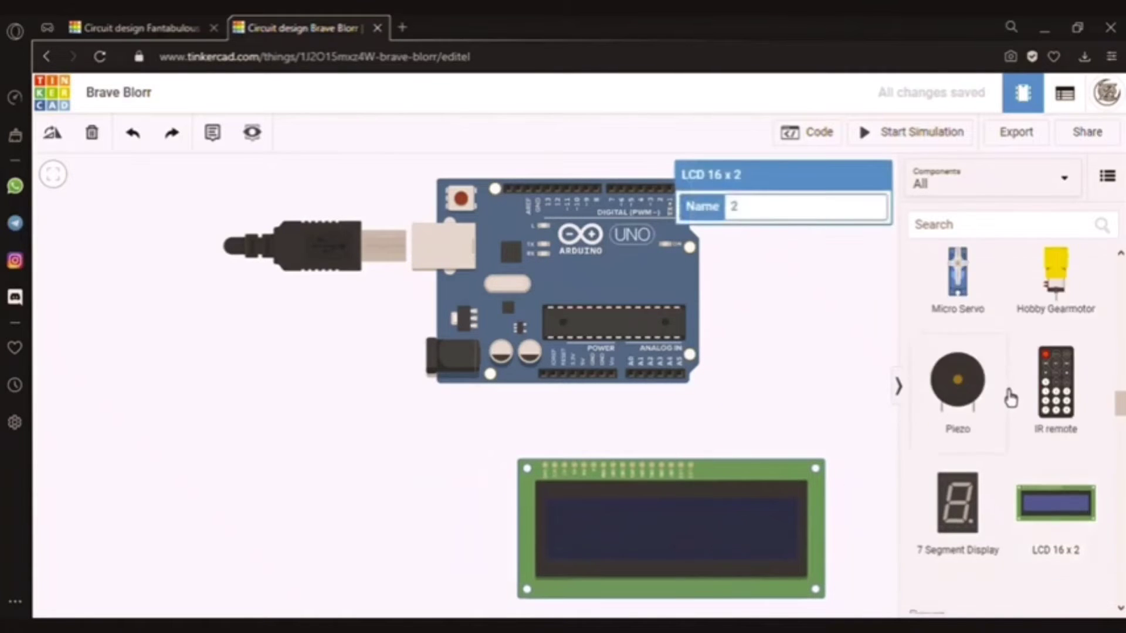
# - Place a resistor between the Arduino and the right end of the LCD's pin row, and set its resistance to 220 Ω
pyautogui.scroll(-8, 1005, 397)
pyautogui.scroll(3, 1010, 395)
pyautogui.scroll(10, 1010, 394)
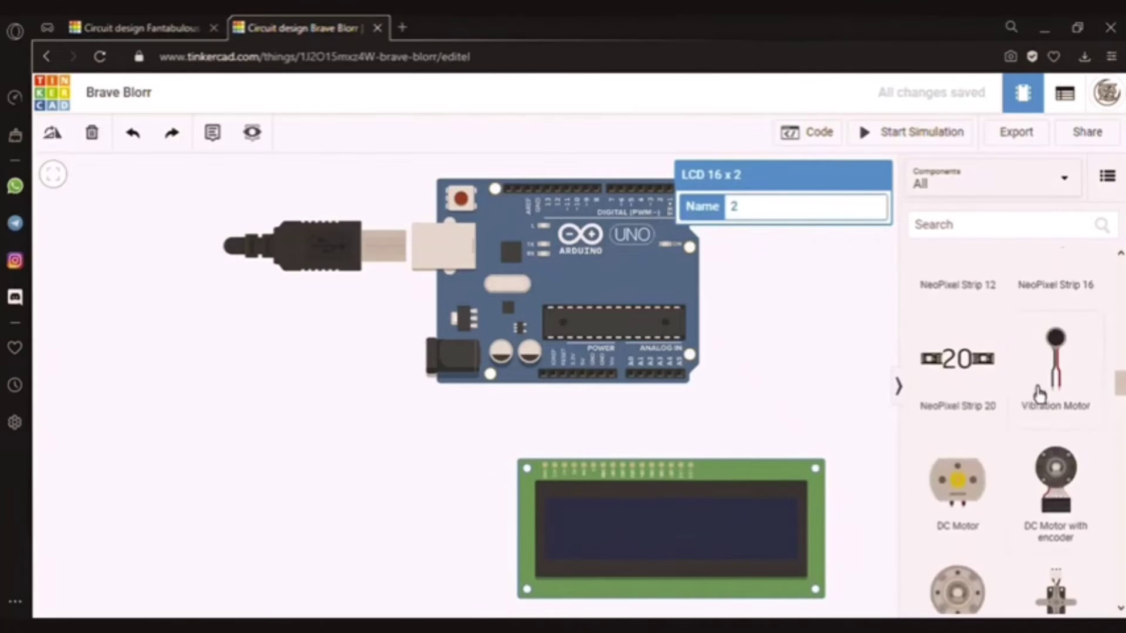
pyautogui.scroll(10, 991, 382)
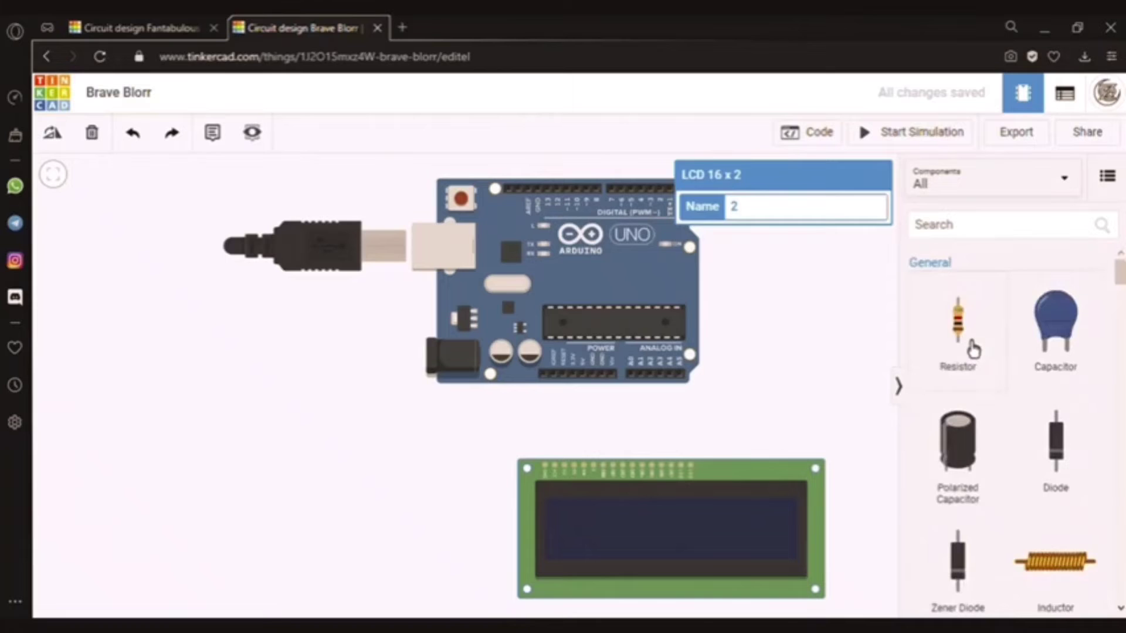
pyautogui.moveTo(969, 352); pyautogui.dragTo(694, 423)
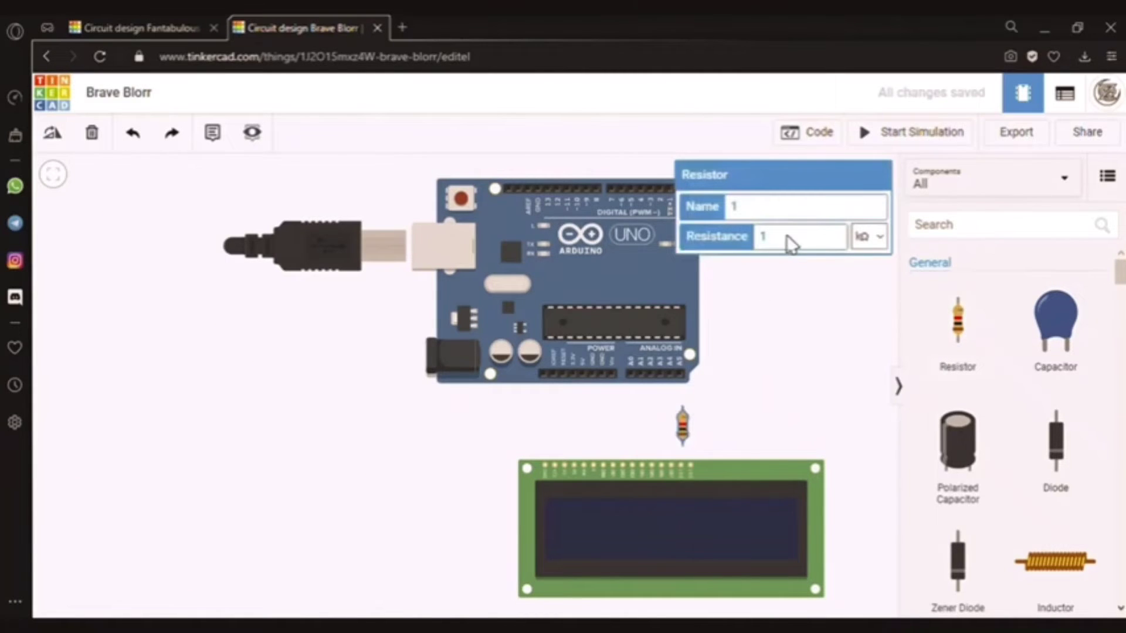
pyautogui.write('220')
# - Place a second resistor above the left end of the LCD's pin row and set its resistance to 2.20 kΩ
pyautogui.click(955, 340)
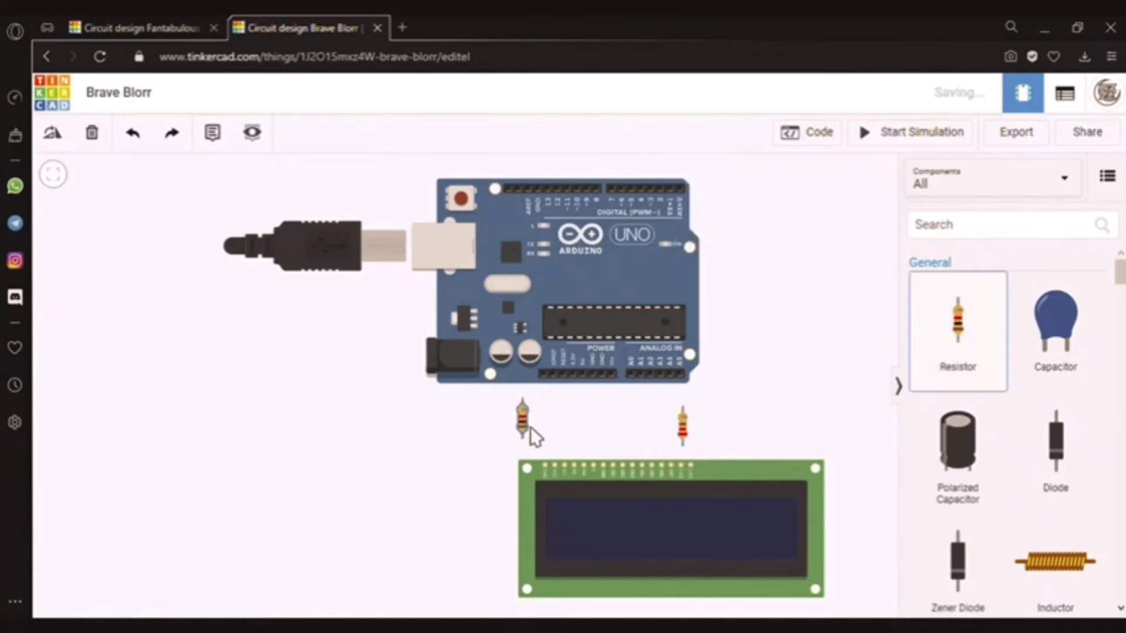
pyautogui.click(551, 421)
pyautogui.click(820, 234)
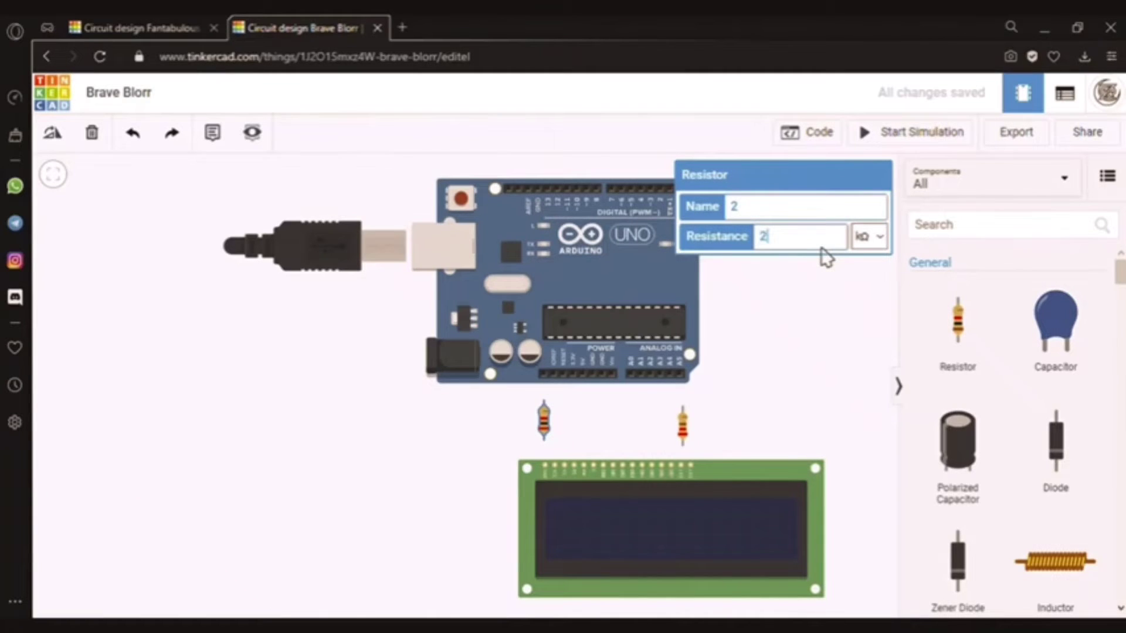
pyautogui.click(466, 463)
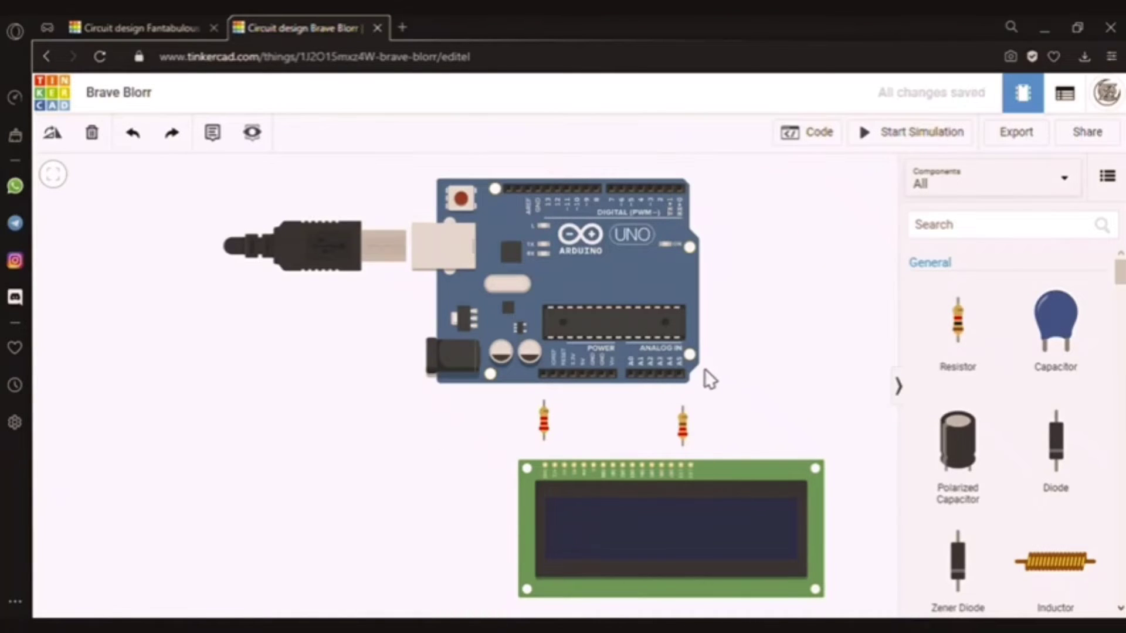
# - Rotate the 220 Ω resistor clockwise until it lies horizontally
pyautogui.scroll(2, 677, 431)
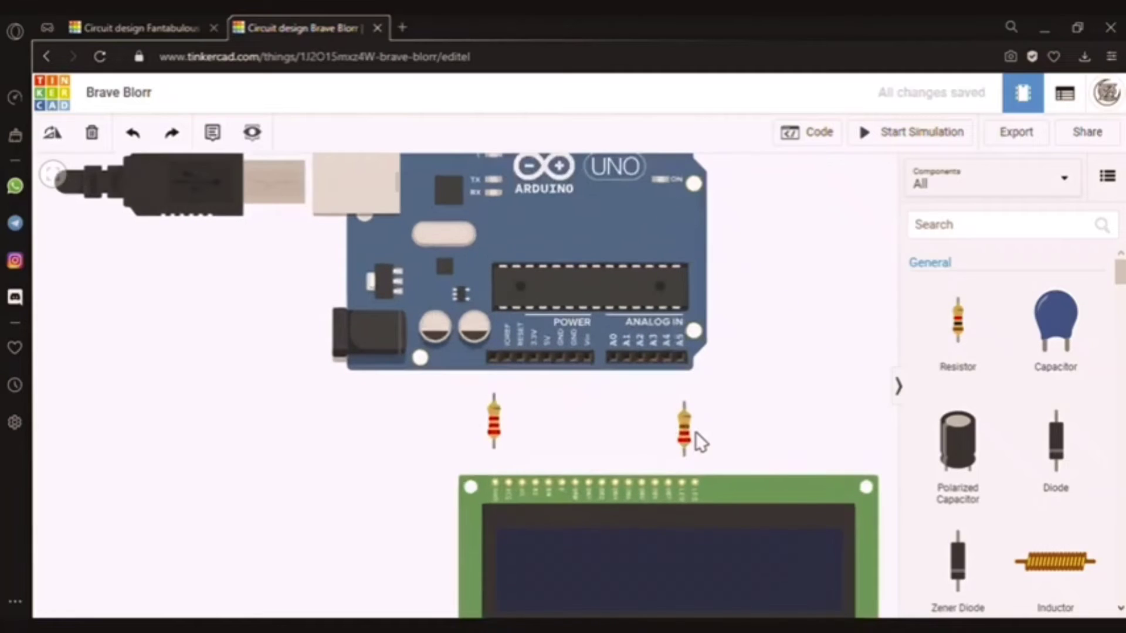
pyautogui.click(694, 433)
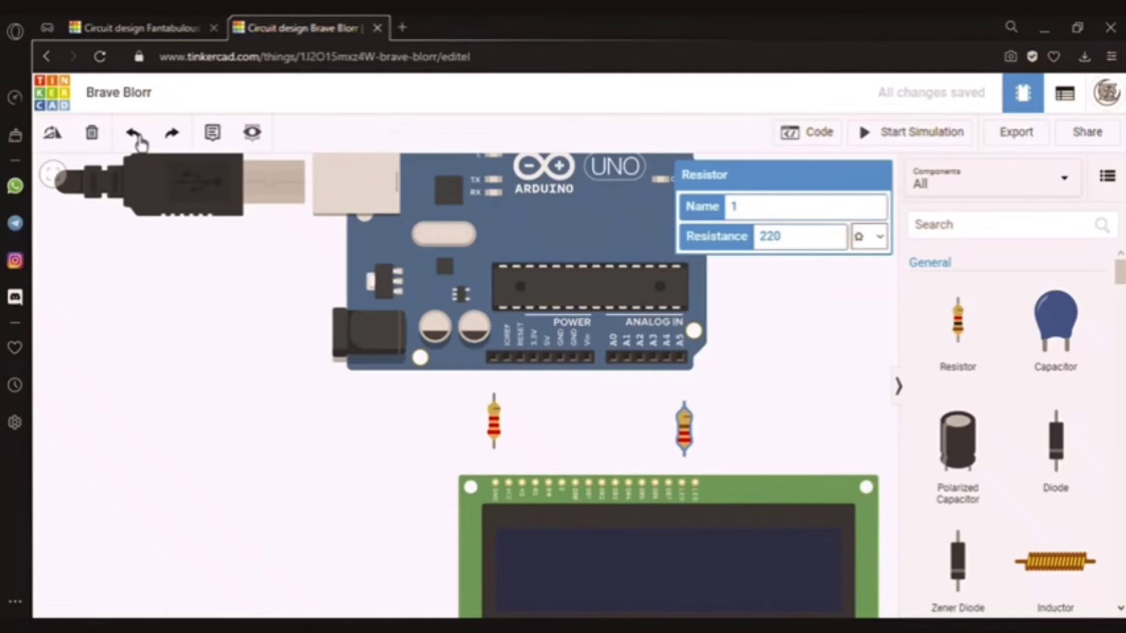
pyautogui.click(140, 141)
pyautogui.click(691, 438)
pyautogui.click(67, 138)
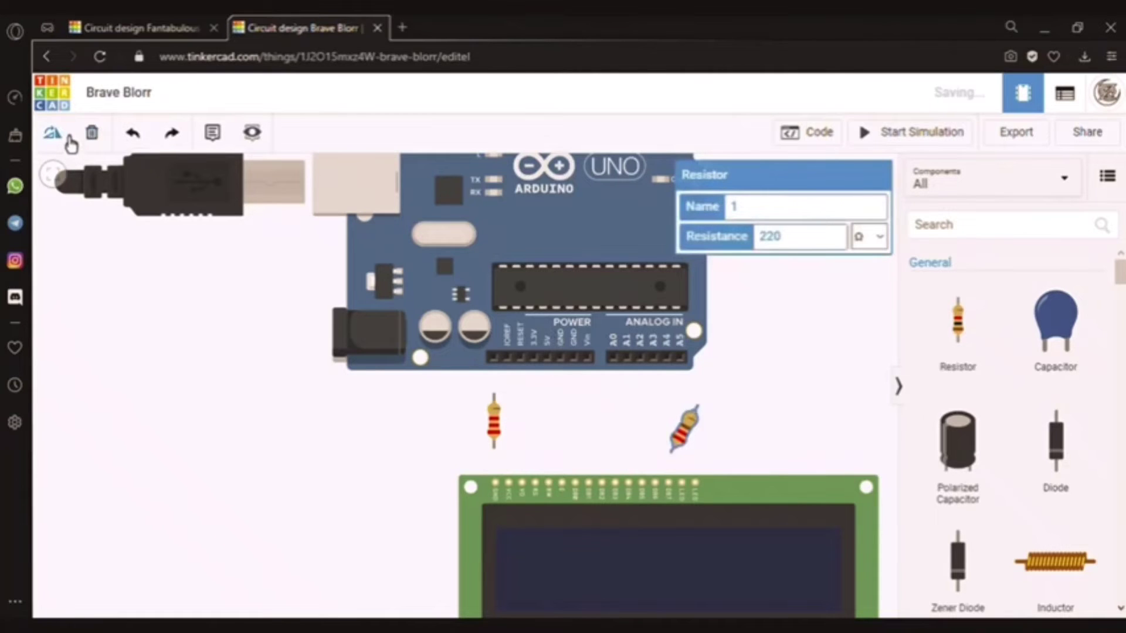
pyautogui.click(68, 138)
pyautogui.click(69, 139)
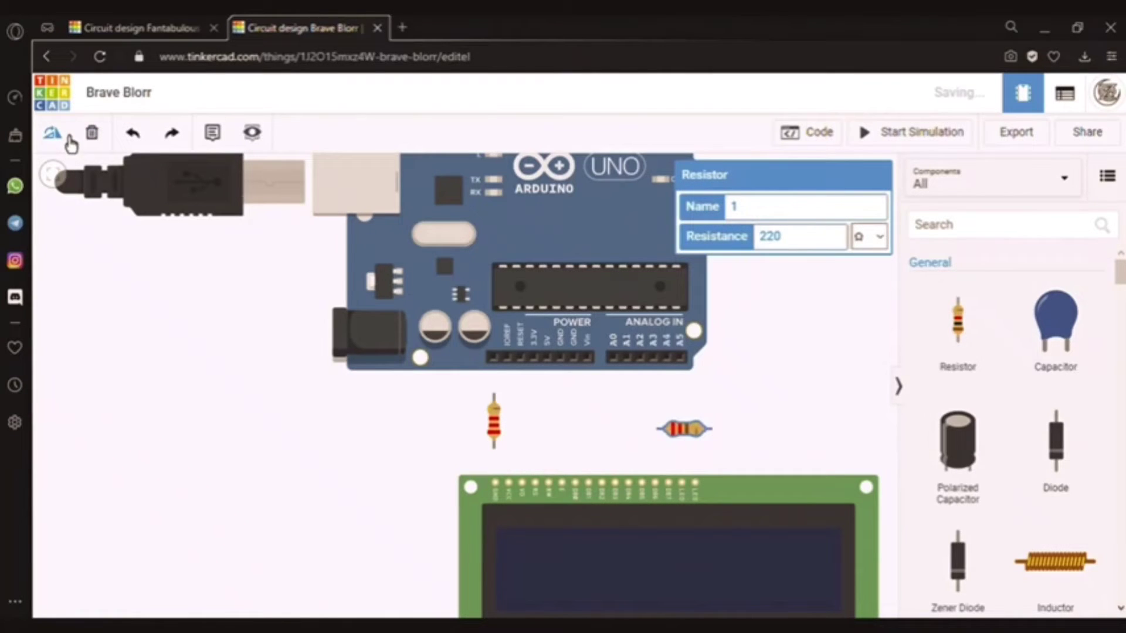
# - Rotate the 2.20 kΩ resistor clockwise until it lies horizontally
pyautogui.click(499, 431)
pyautogui.click(64, 140)
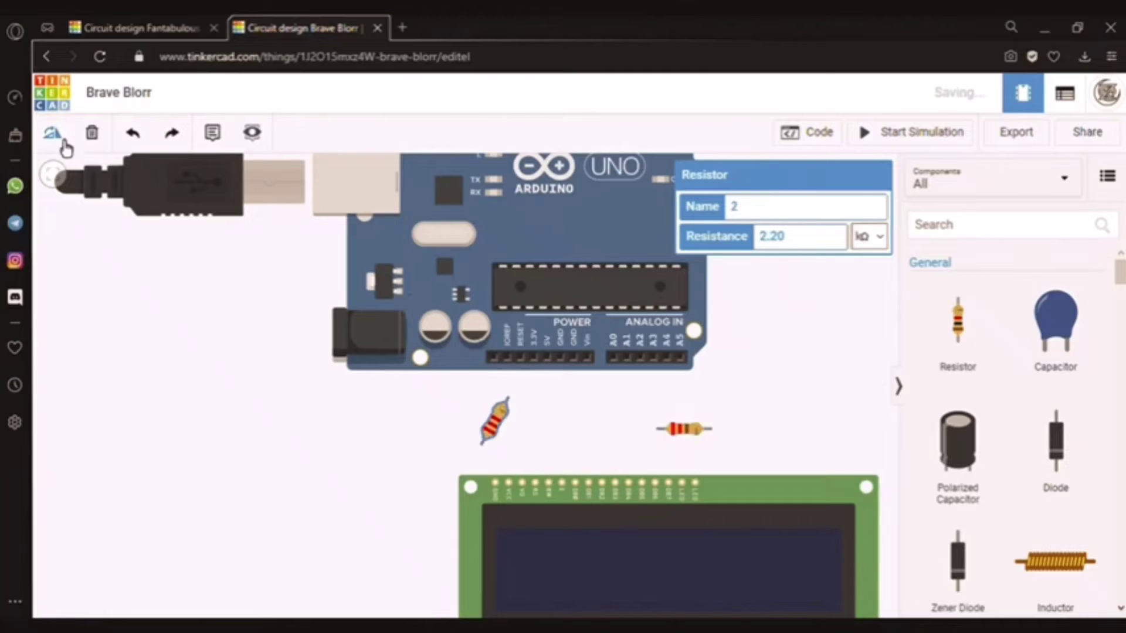
pyautogui.click(66, 142)
pyautogui.click(65, 141)
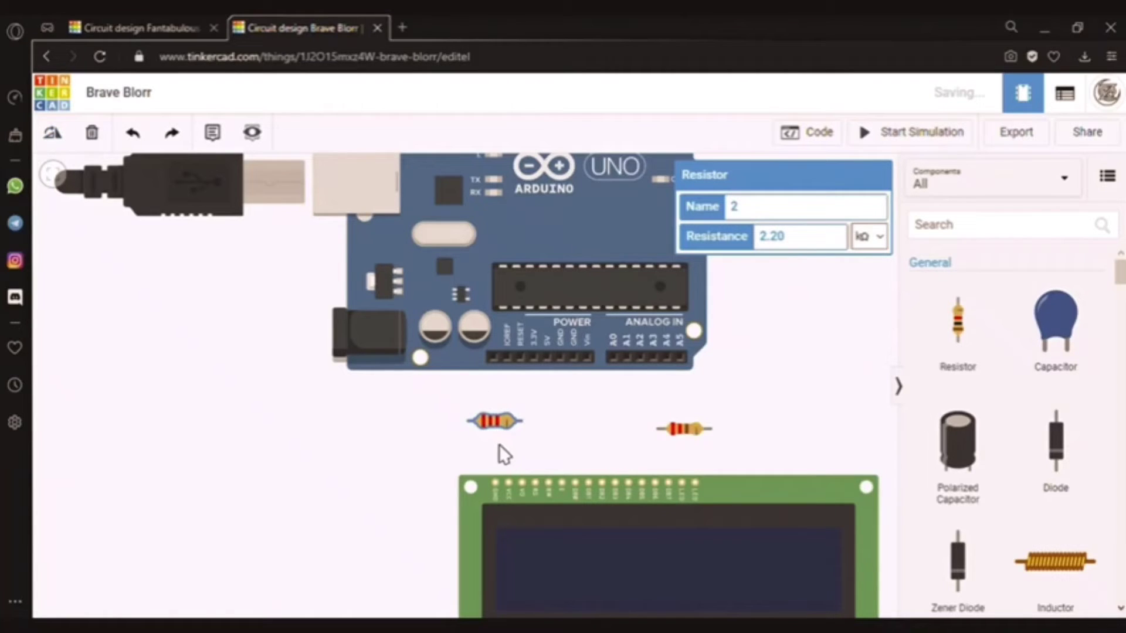
# - Move the two resistors farther apart, shifting the 2.20 kΩ one left and the 220 Ω one right
pyautogui.moveTo(506, 429); pyautogui.dragTo(484, 441)
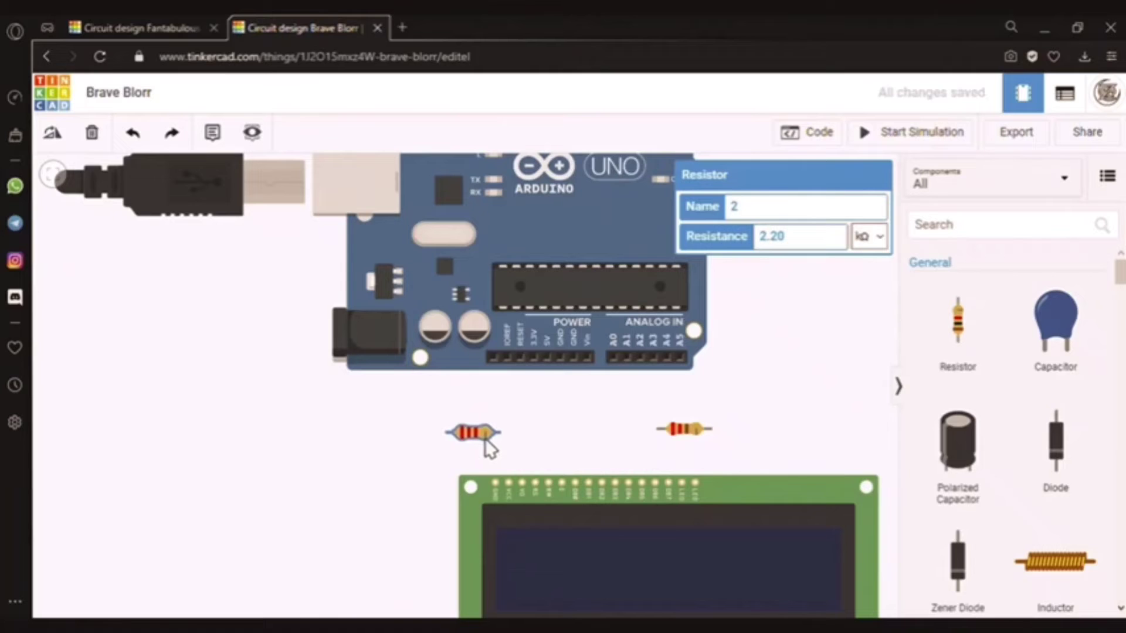
pyautogui.moveTo(699, 435); pyautogui.dragTo(749, 438)
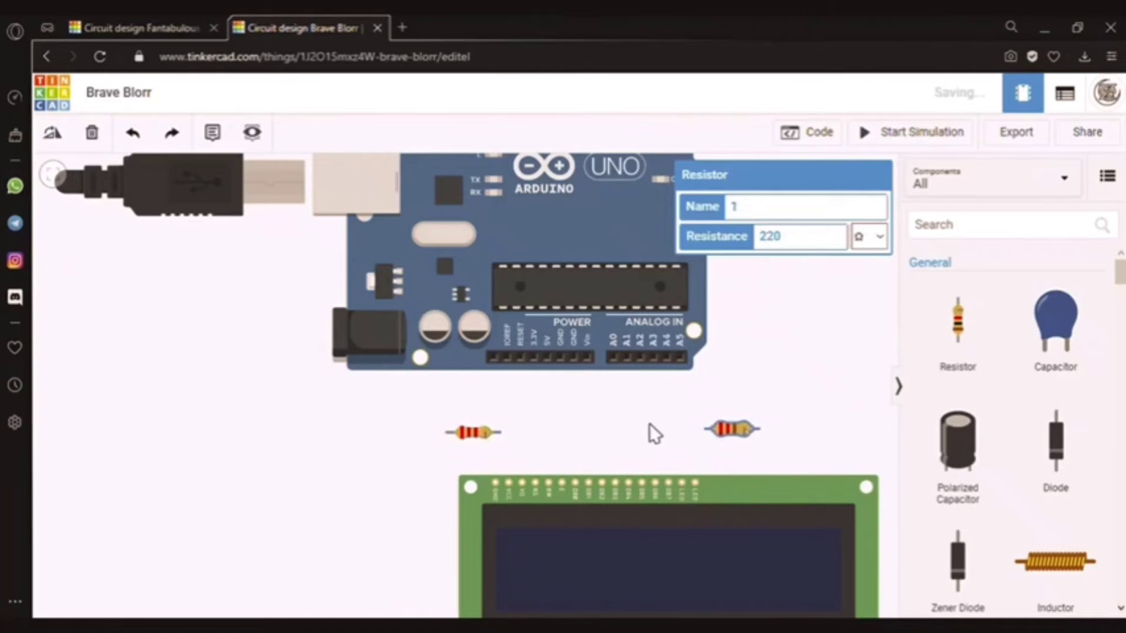
pyautogui.click(663, 437)
# - Wire the LCD's last LED pin to the Arduino's second power GND pin, routing it with two right-angle bends
pyautogui.scroll(3, 610, 439)
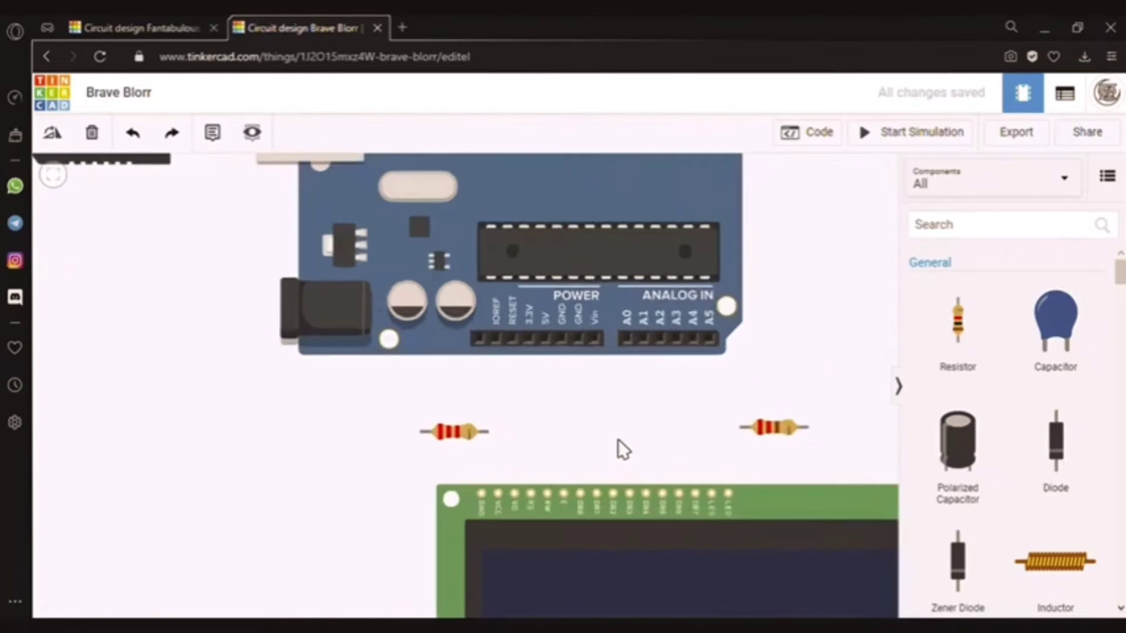
pyautogui.click(740, 493)
pyautogui.click(734, 382)
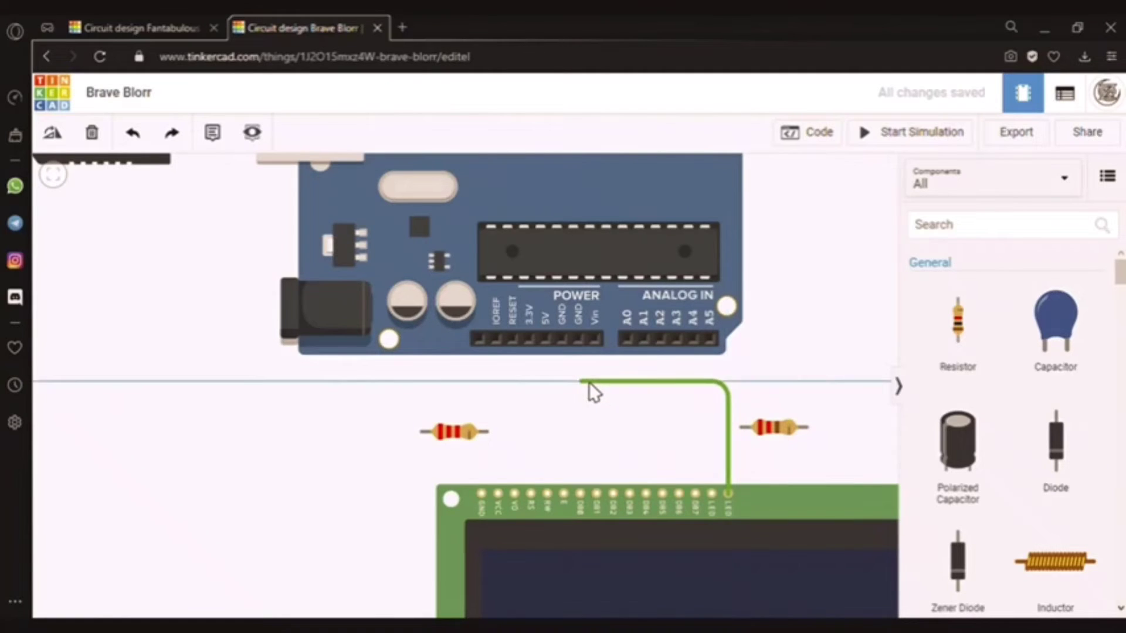
pyautogui.click(581, 381)
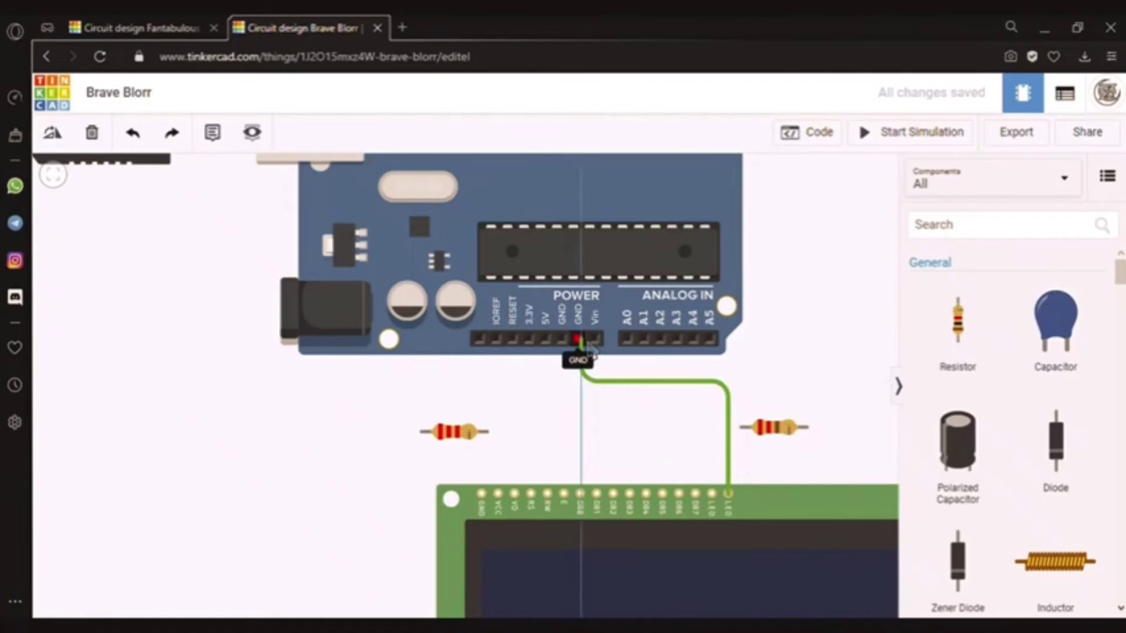
pyautogui.click(593, 349)
# - Align the LED wire's bend directly beneath the Arduino GND pin and color the wire black
pyautogui.moveTo(592, 384); pyautogui.dragTo(587, 385)
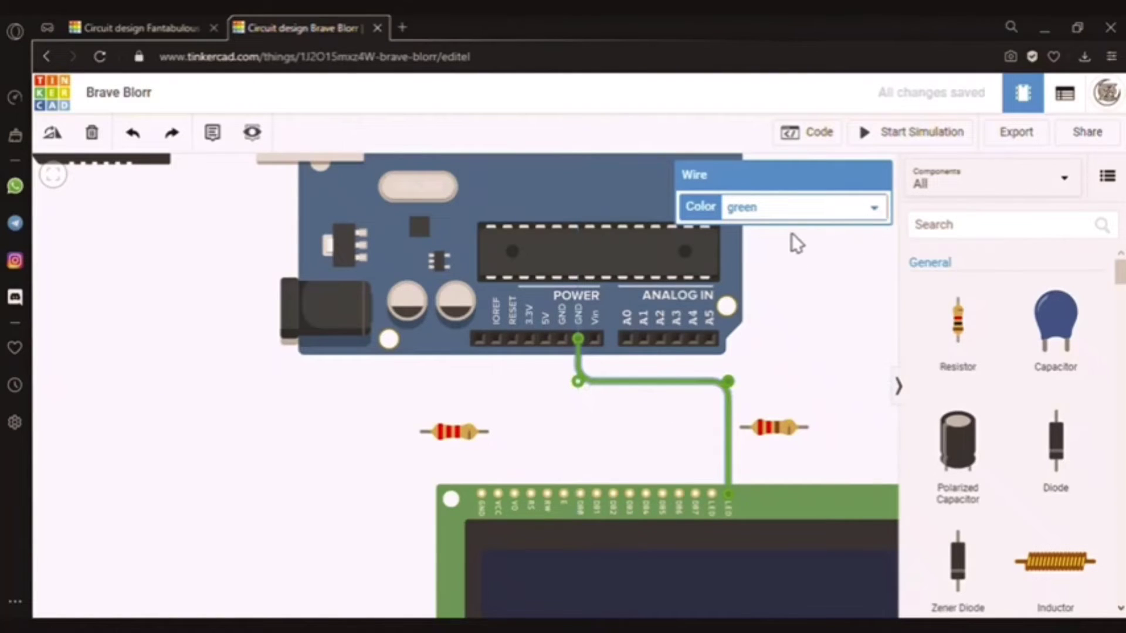
pyautogui.press('0')
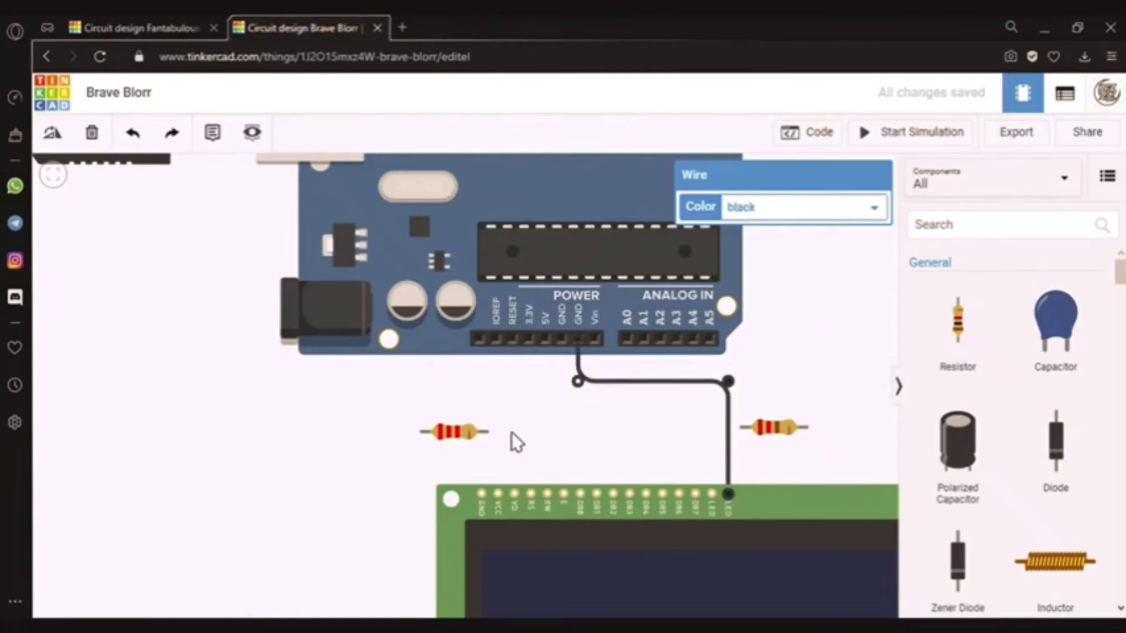
pyautogui.click(512, 433)
# - Wire the LCD's GND pin to the same Arduino GND pin, routing it with two bends
pyautogui.click(484, 496)
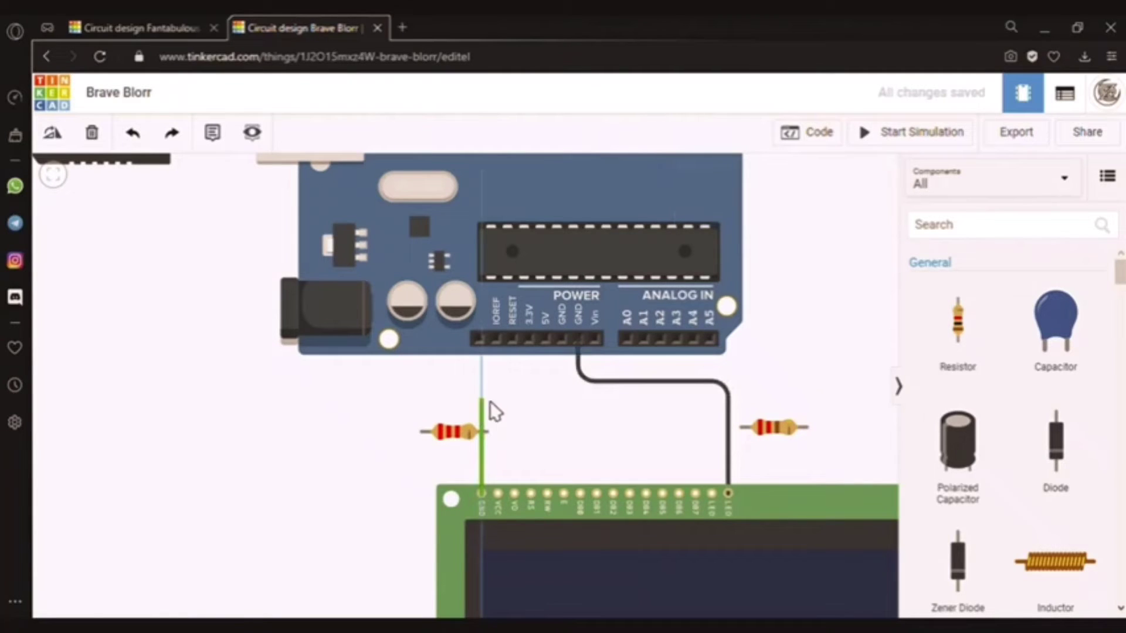
pyautogui.click(486, 386)
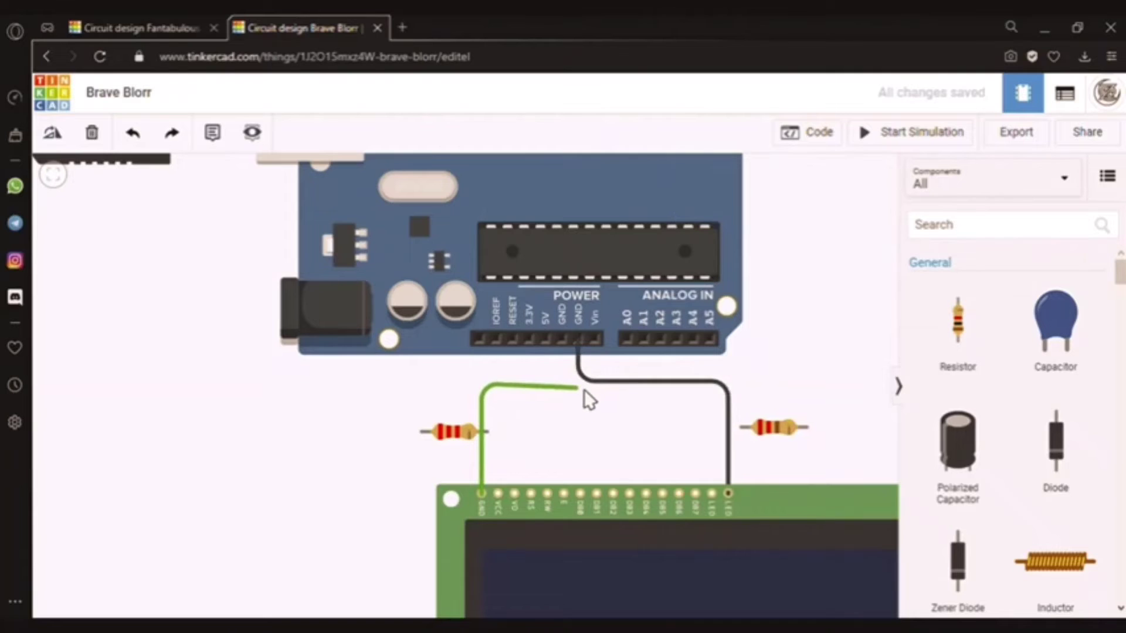
pyautogui.click(583, 385)
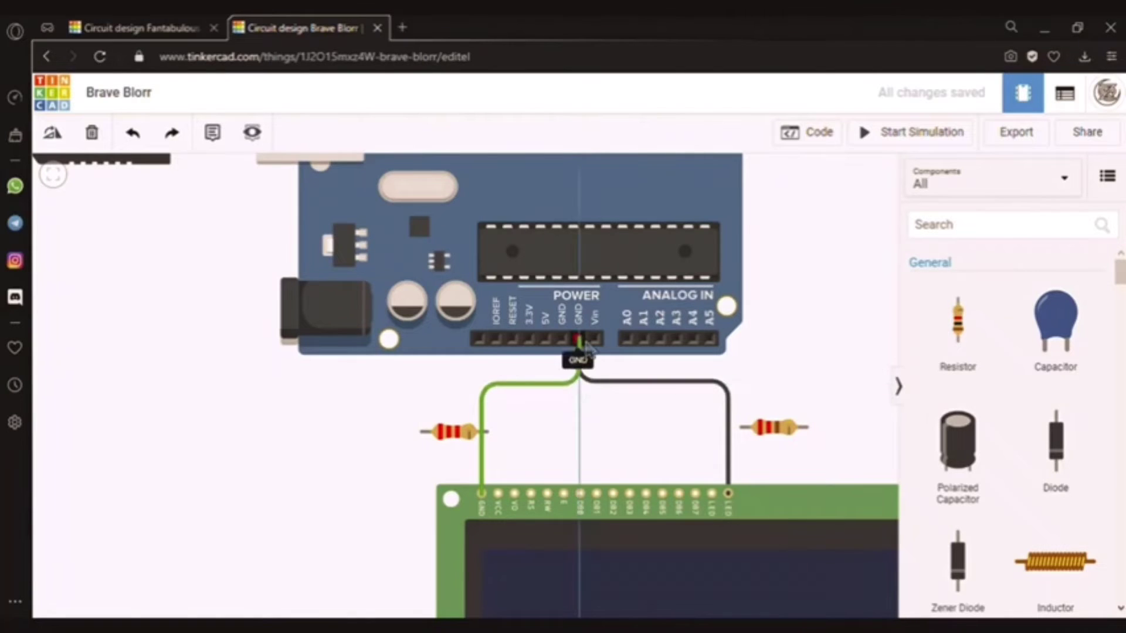
pyautogui.click(585, 345)
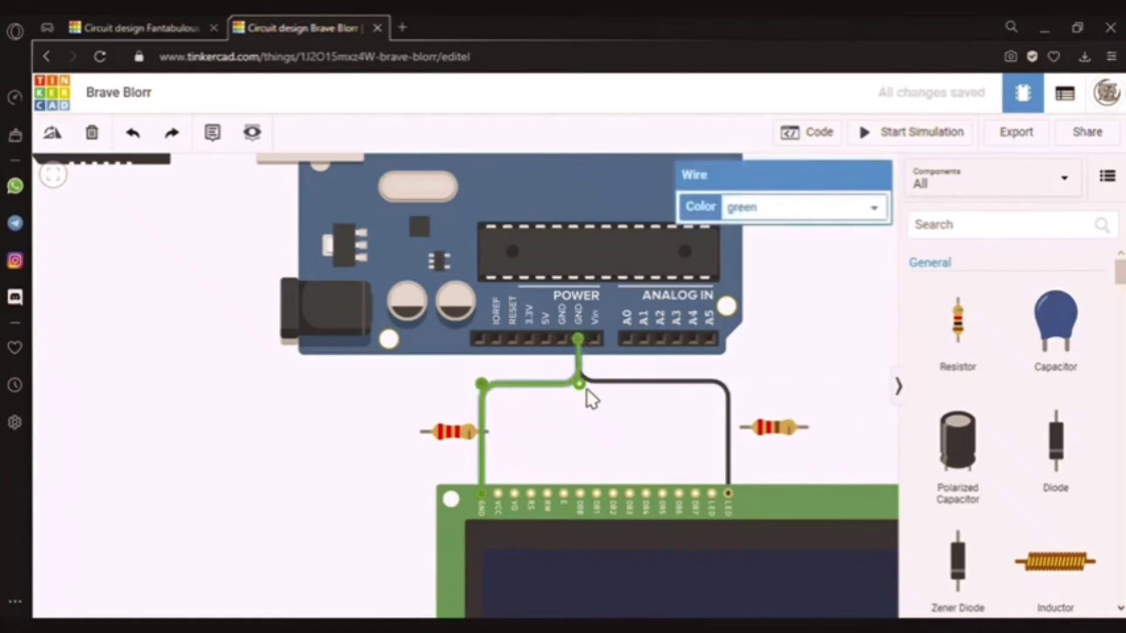
# - Straighten the two bends of the LCD ground wire and color the wire black
pyautogui.moveTo(588, 381); pyautogui.dragTo(588, 385)
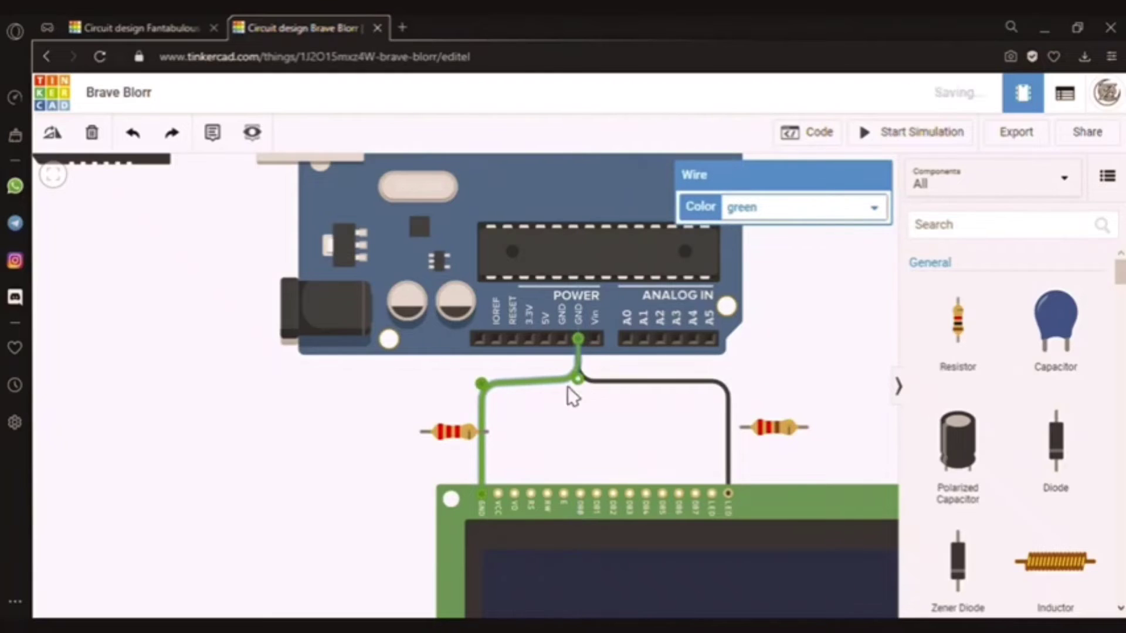
pyautogui.moveTo(494, 386); pyautogui.dragTo(494, 379)
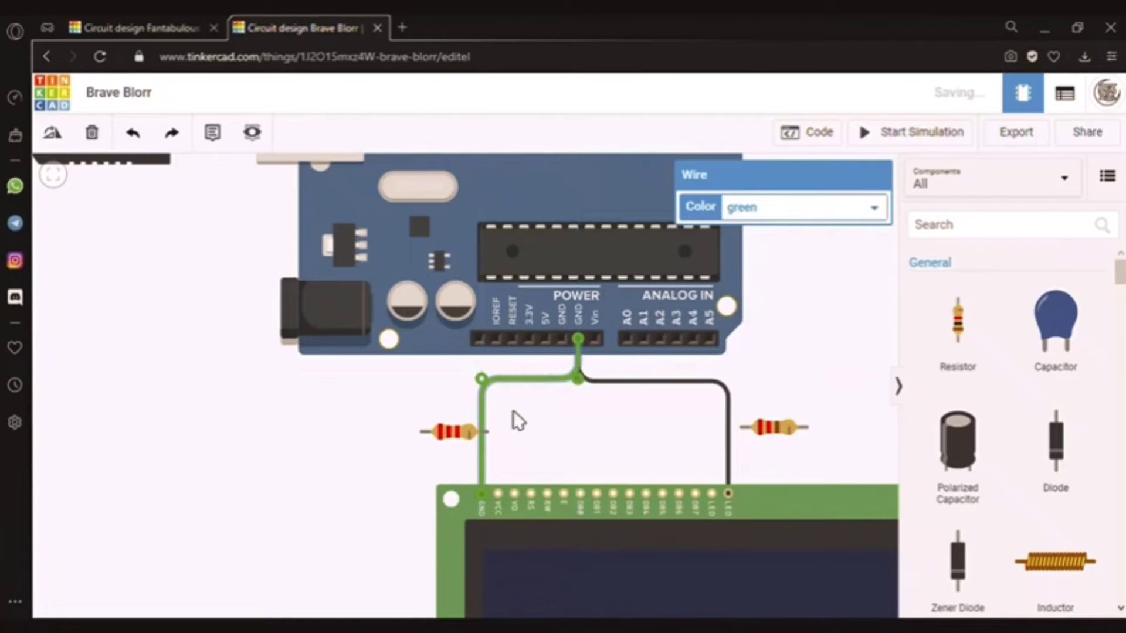
pyautogui.click(815, 232)
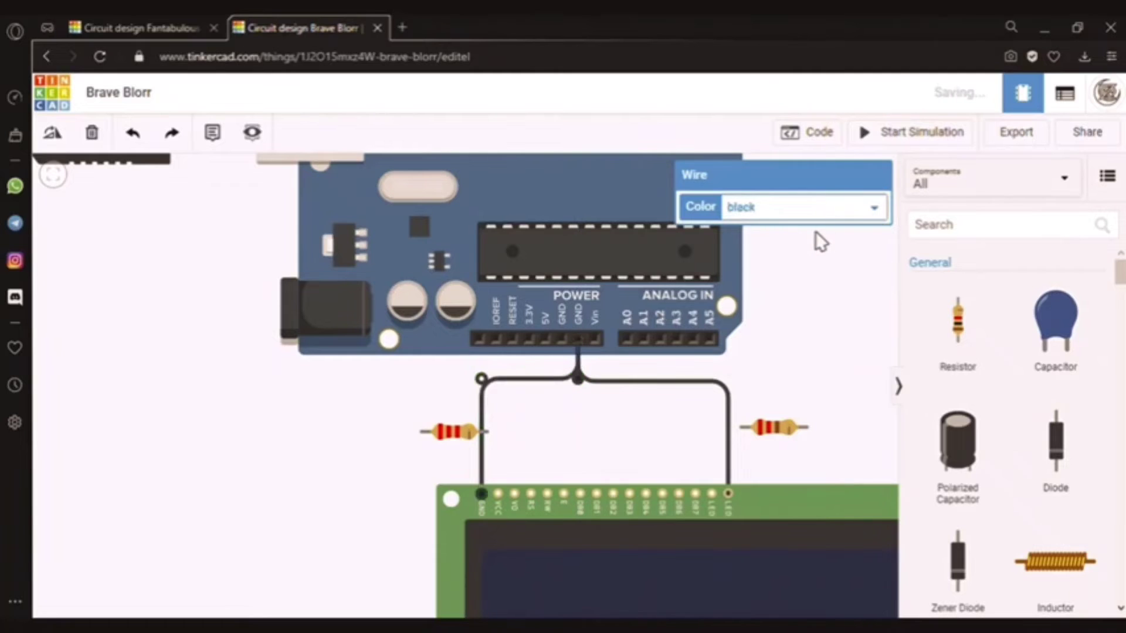
pyautogui.click(590, 433)
# - Move the 2.20 kΩ resistor clear of the ground wire and connect its Terminal 2 to the LCD's GND pin with a black wire
pyautogui.moveTo(459, 436); pyautogui.dragTo(444, 457)
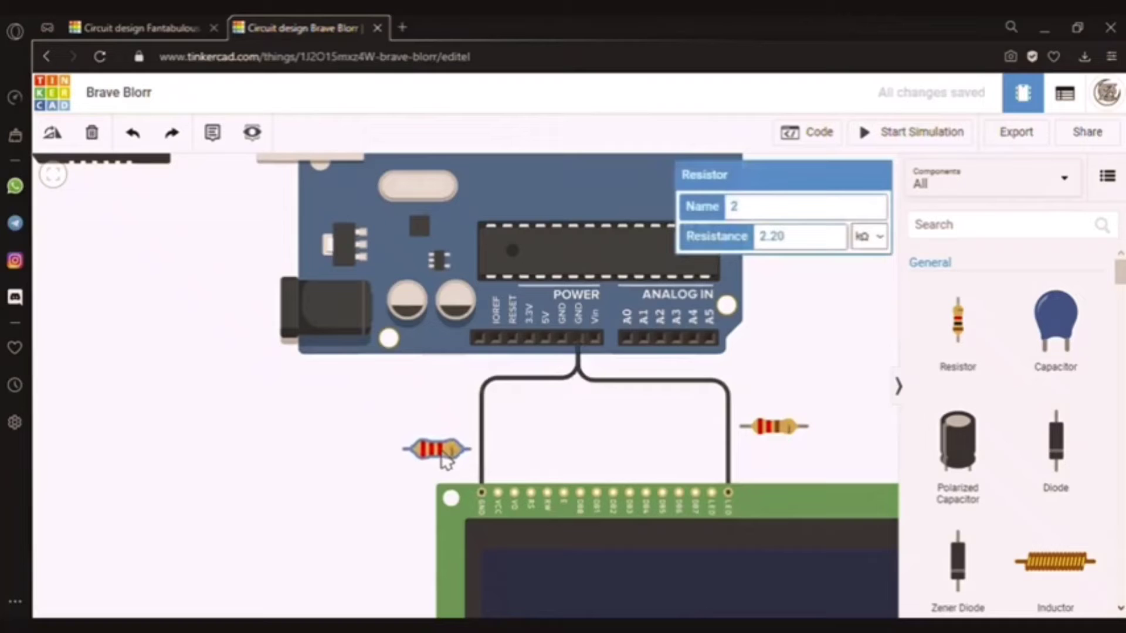
pyautogui.click(590, 433)
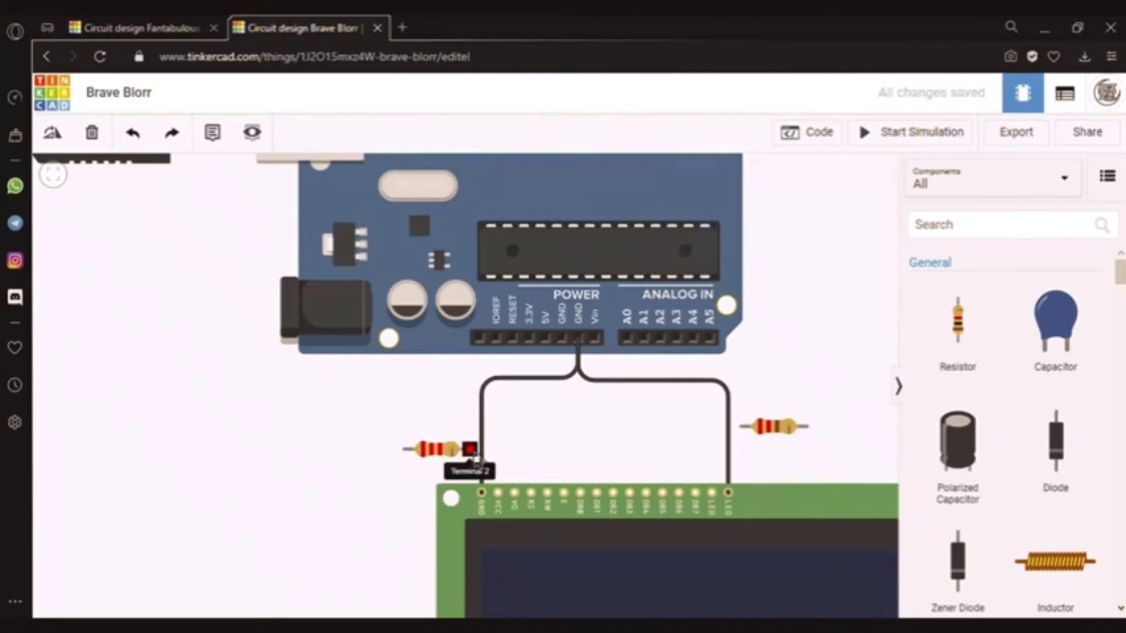
pyautogui.click(470, 450)
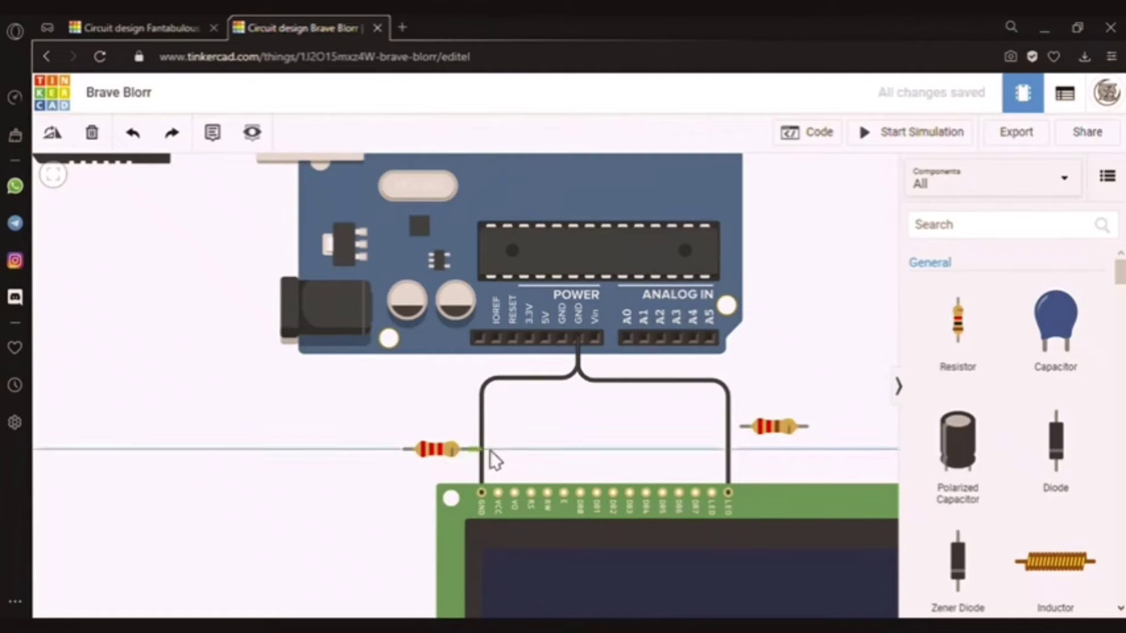
pyautogui.click(481, 492)
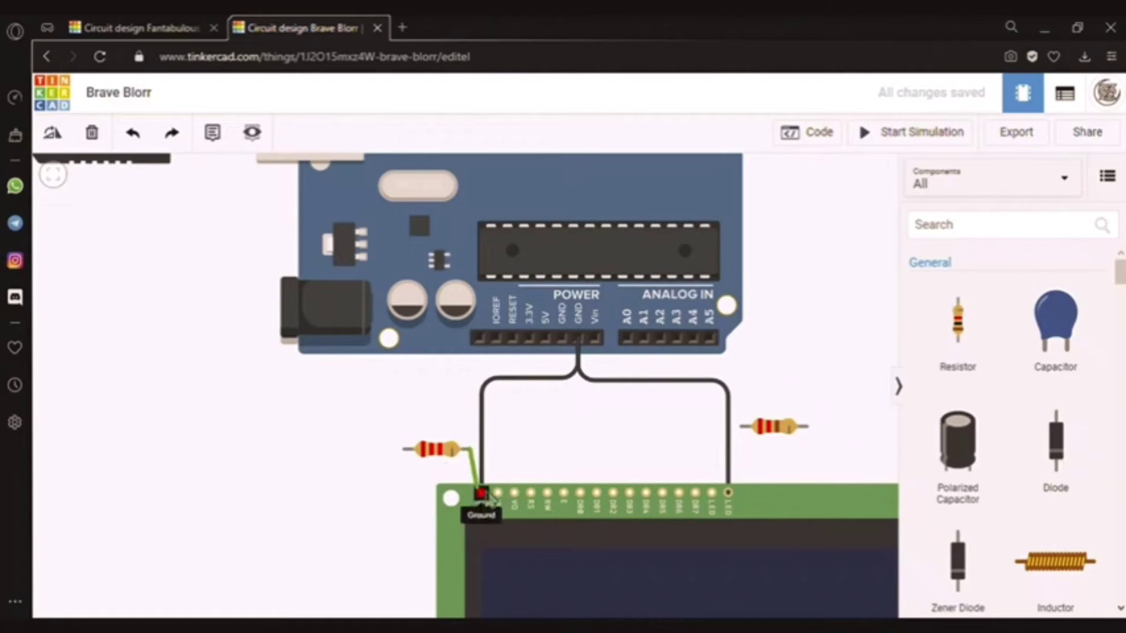
pyautogui.click(487, 495)
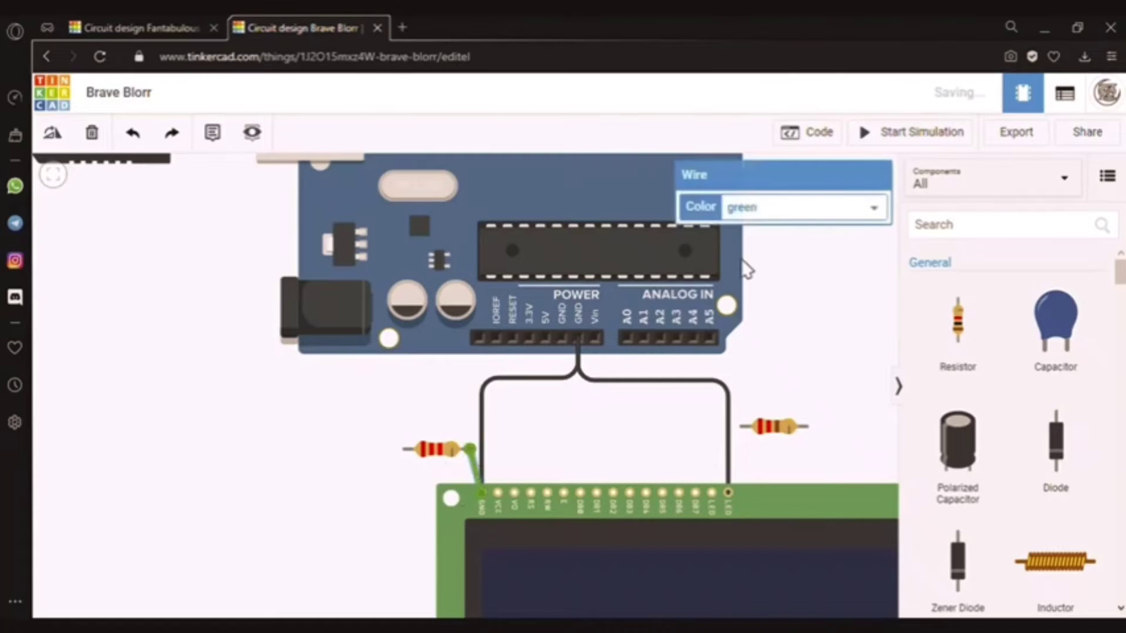
pyautogui.click(792, 236)
pyautogui.scroll(3, 508, 443)
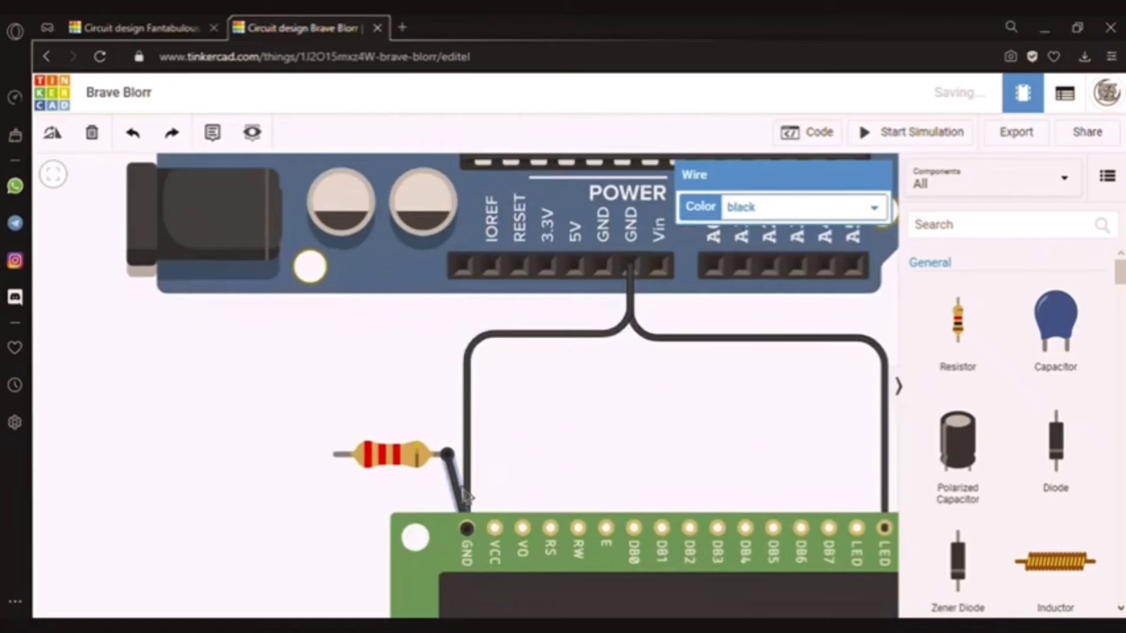
# - Add a bend to the black wire between the 2.20 kΩ resistor and the LCD's GND pin, squaring it against the ground wire
pyautogui.doubleClick(461, 487)
pyautogui.moveTo(463, 493); pyautogui.dragTo(479, 458)
pyautogui.click(596, 409)
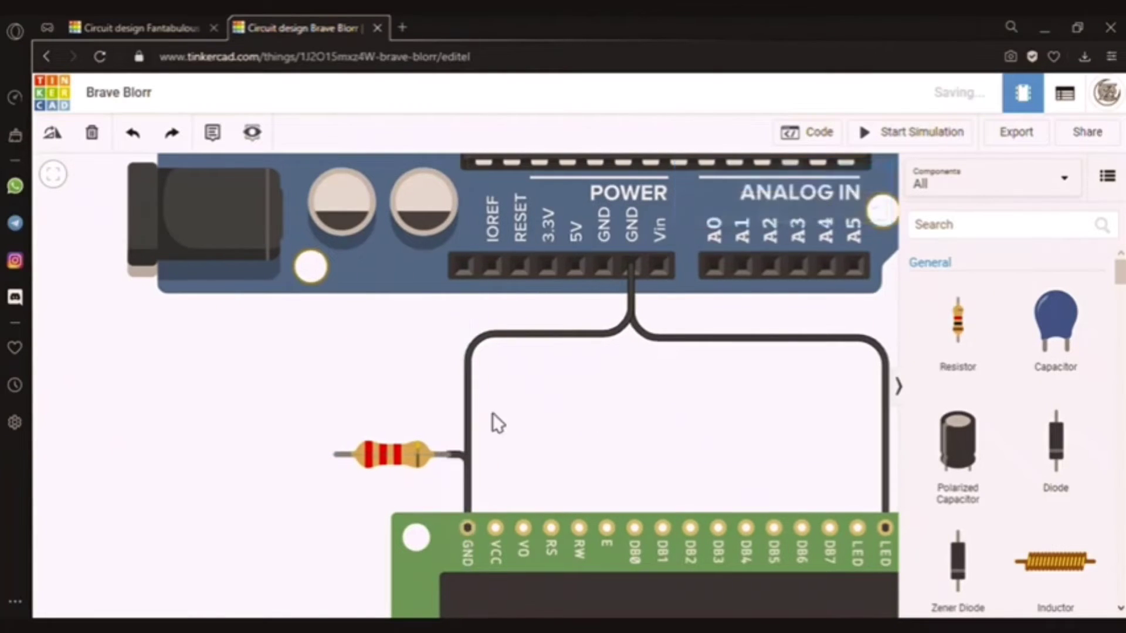
# - Wire the 2.20 kΩ resistor's free terminal to the LCD's VO pin with two squared bends and color the wire red
pyautogui.click(334, 454)
pyautogui.click(343, 407)
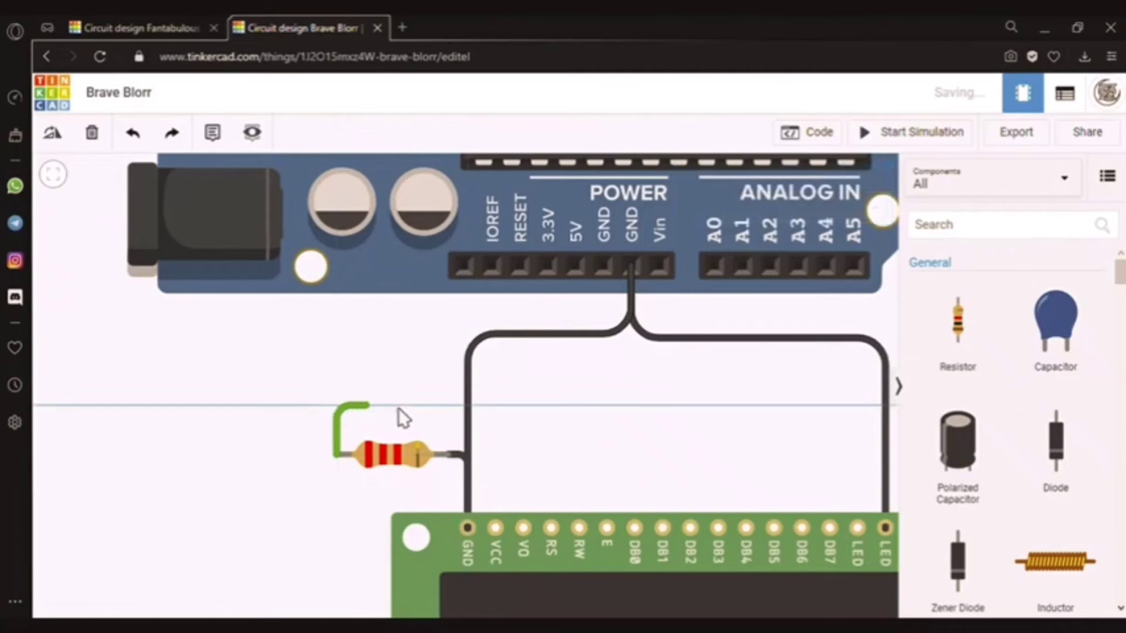
pyautogui.click(522, 406)
pyautogui.click(526, 530)
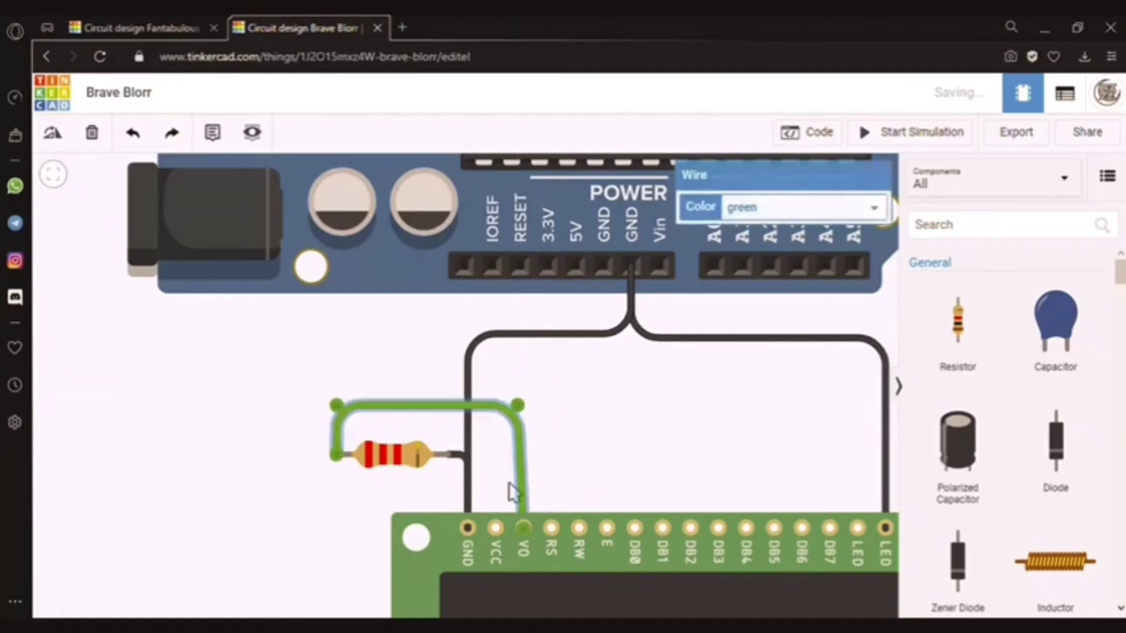
pyautogui.moveTo(517, 404); pyautogui.dragTo(523, 405)
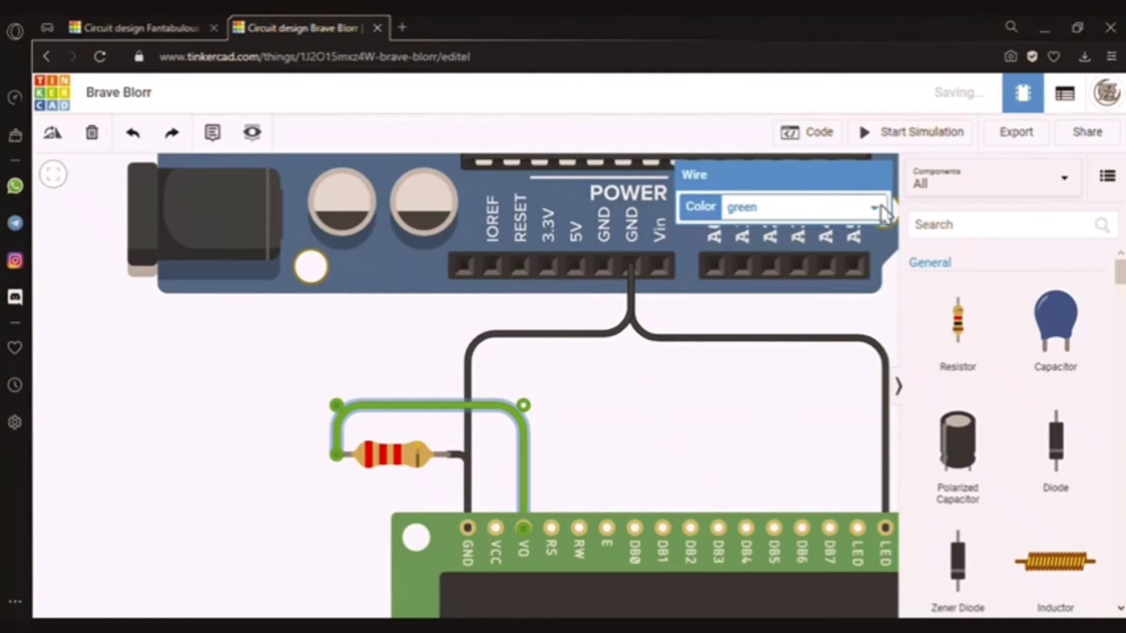
pyautogui.click(783, 245)
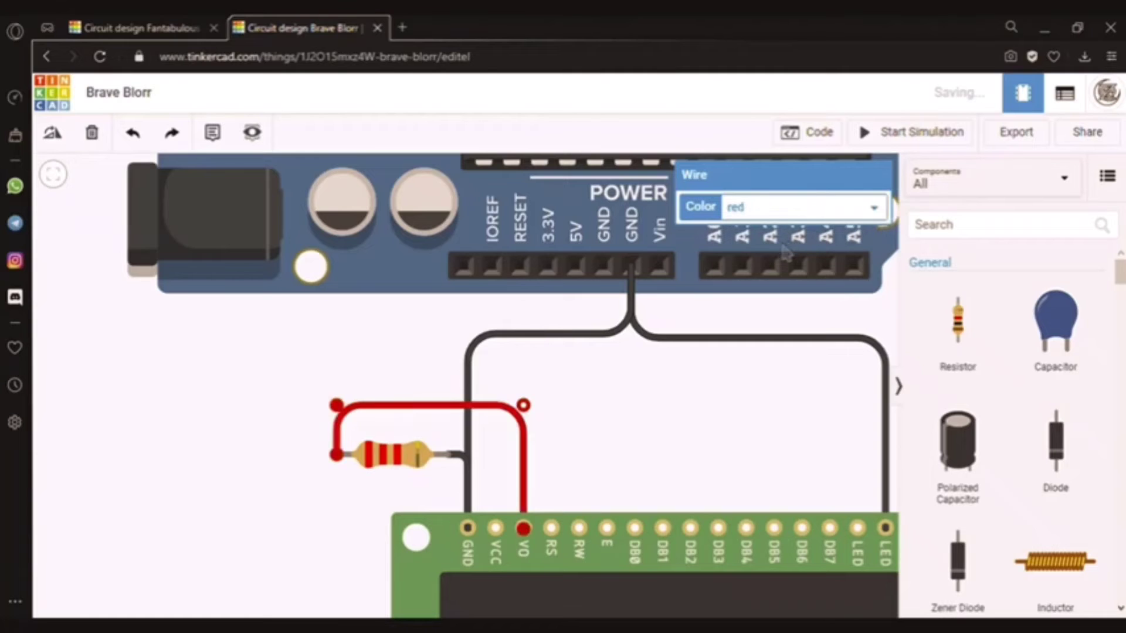
pyautogui.click(610, 429)
# - Move the 220 Ω resistor between the two ground wires, just above the LCD and beside its LED pins
pyautogui.scroll(-3, 502, 428)
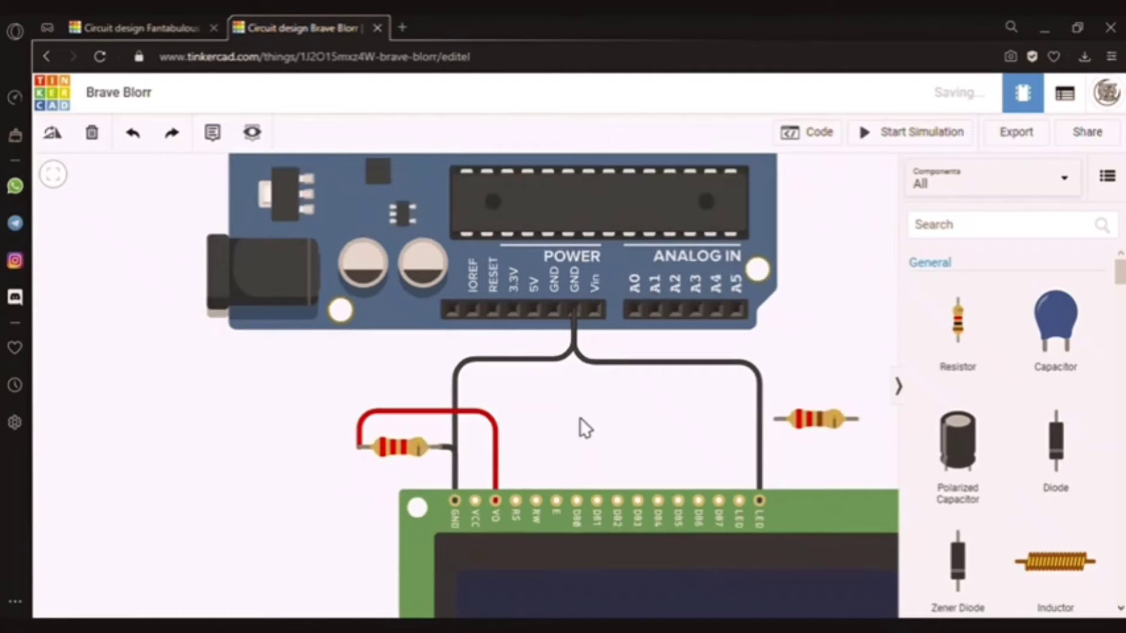
pyautogui.scroll(3, 766, 422)
pyautogui.click(821, 428)
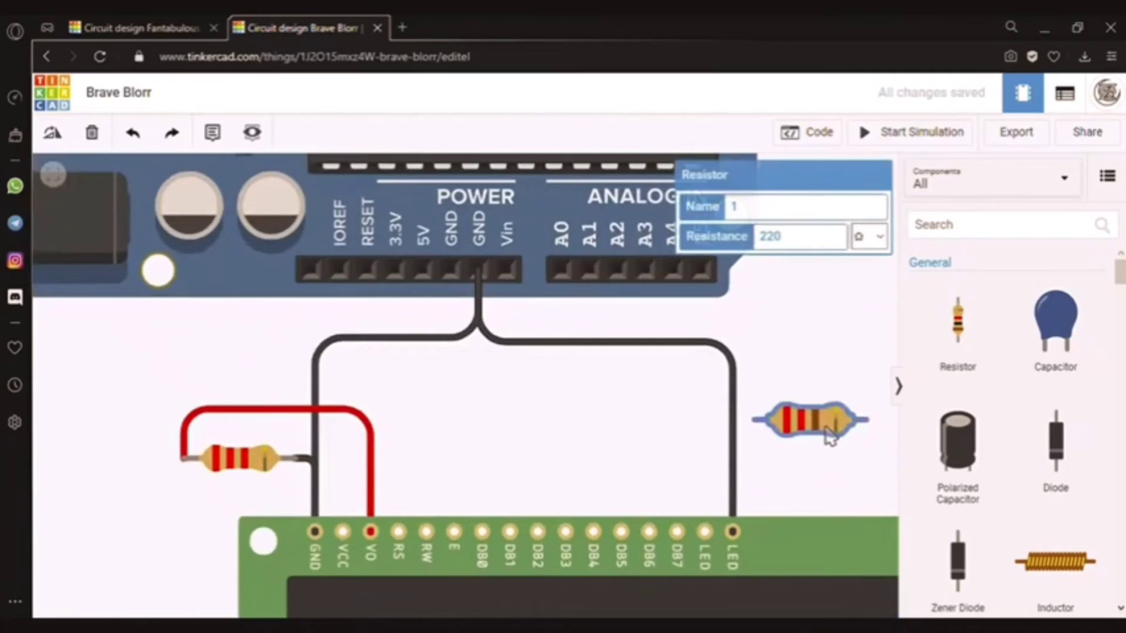
pyautogui.moveTo(826, 431); pyautogui.dragTo(659, 471)
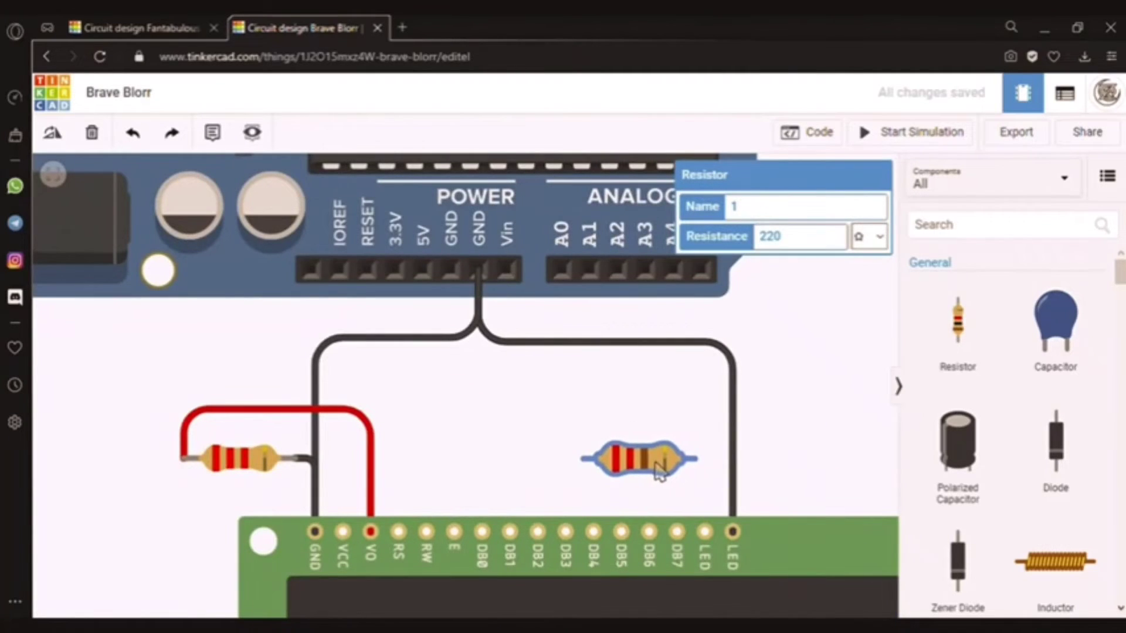
pyautogui.click(697, 416)
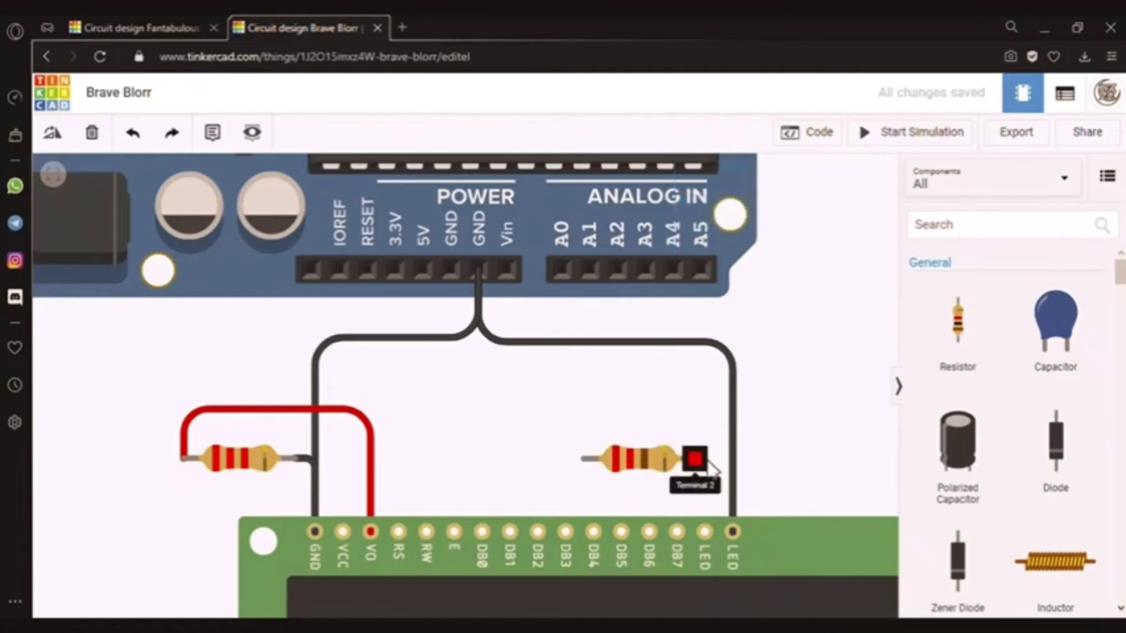
# - Connect the 220 Ω resistor's Terminal 2 to the LCD's LED pin next to DB7 with a squared red wire
pyautogui.click(696, 458)
pyautogui.click(705, 532)
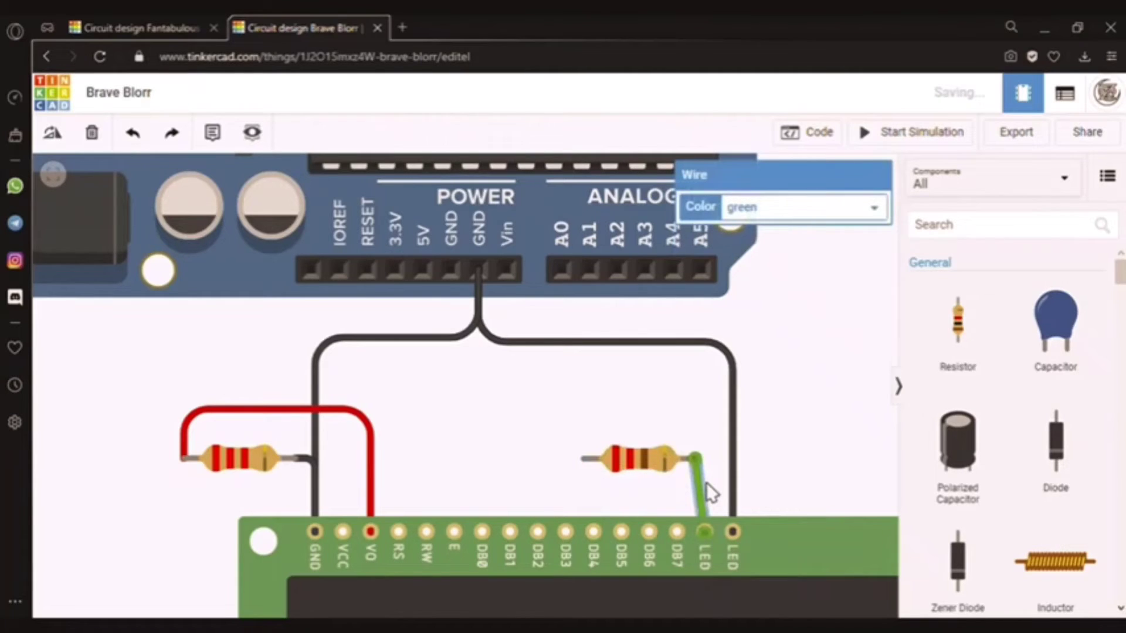
pyautogui.moveTo(706, 482); pyautogui.dragTo(707, 459)
pyautogui.click(755, 242)
pyautogui.click(532, 383)
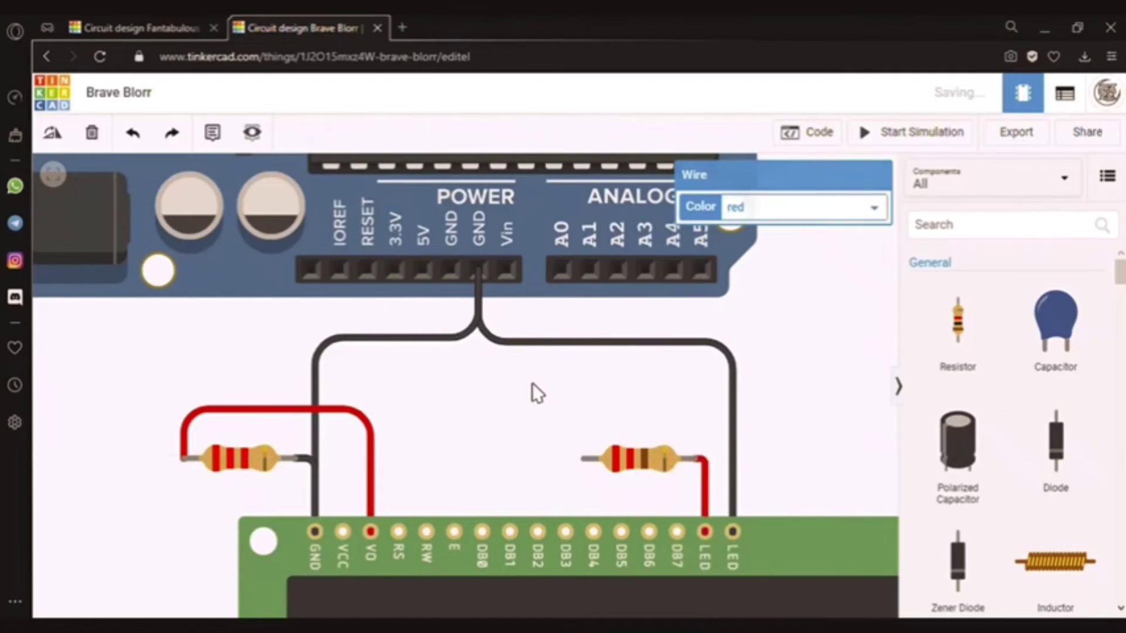
# - Wire the 220 Ω resistor's free terminal to the Arduino 5V pin with one right-angle bend and color the wire red
pyautogui.click(584, 458)
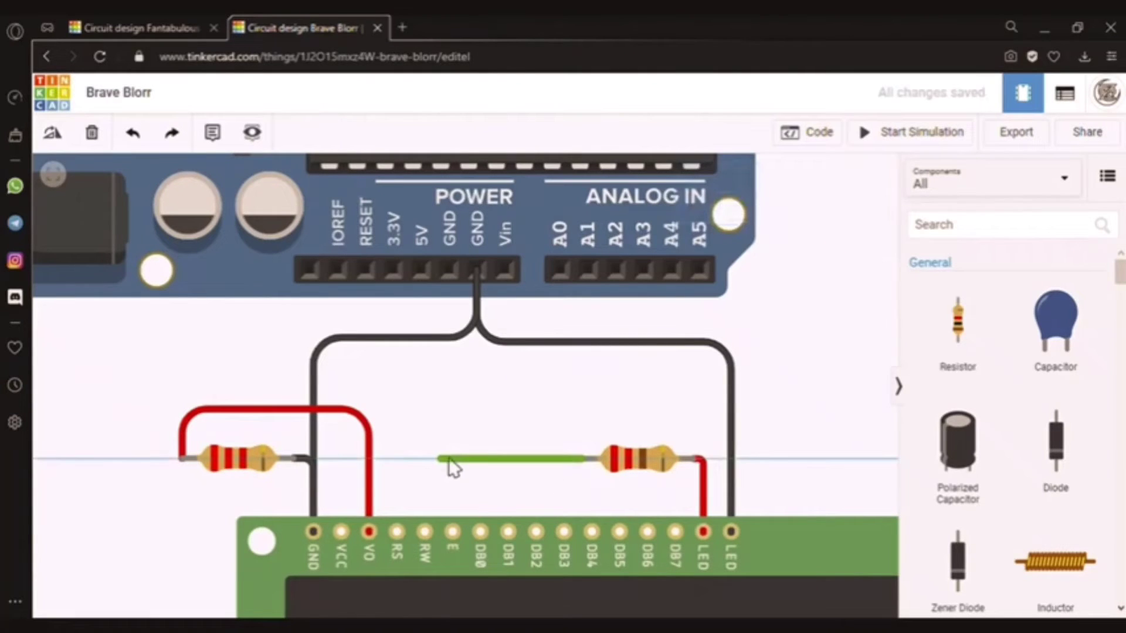
pyautogui.click(440, 458)
pyautogui.click(422, 270)
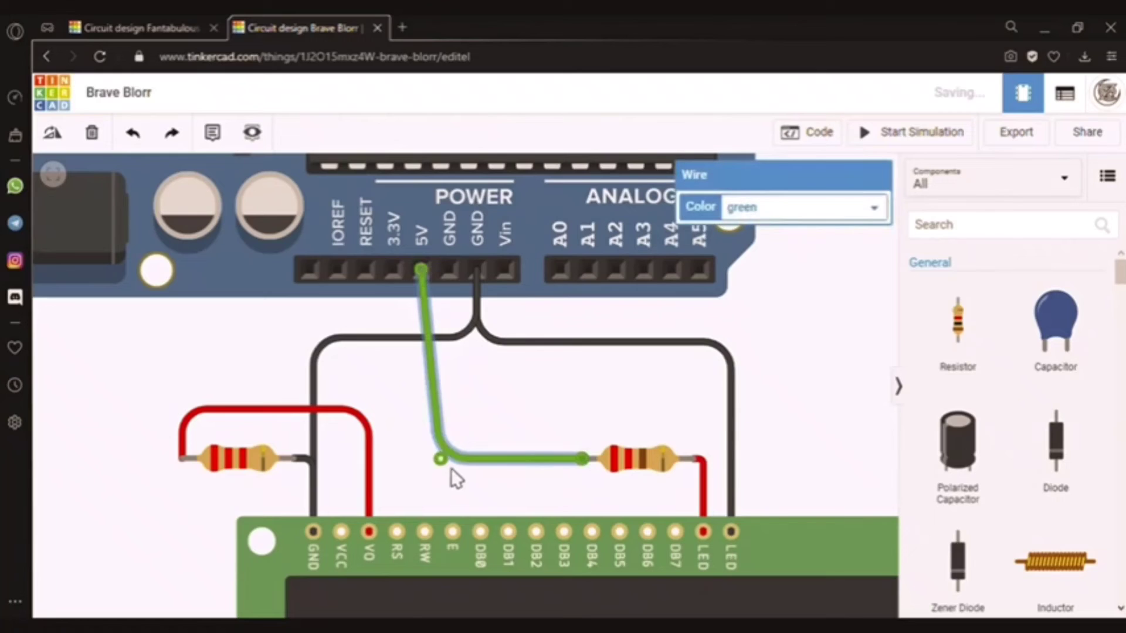
pyautogui.moveTo(445, 469); pyautogui.dragTo(426, 461)
pyautogui.click(871, 209)
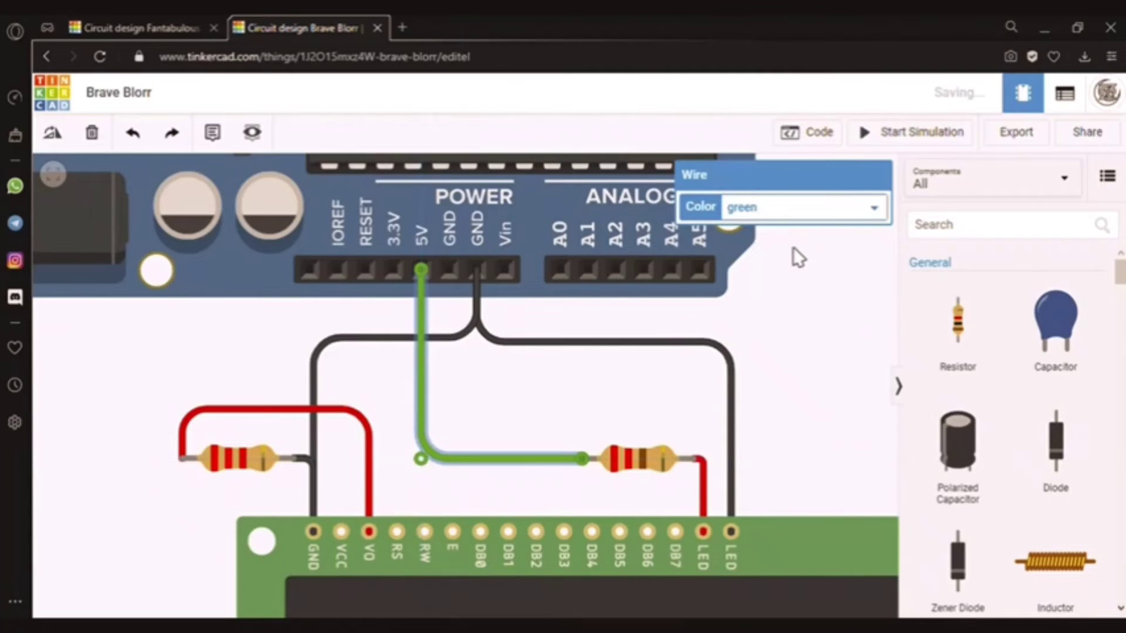
pyautogui.click(793, 248)
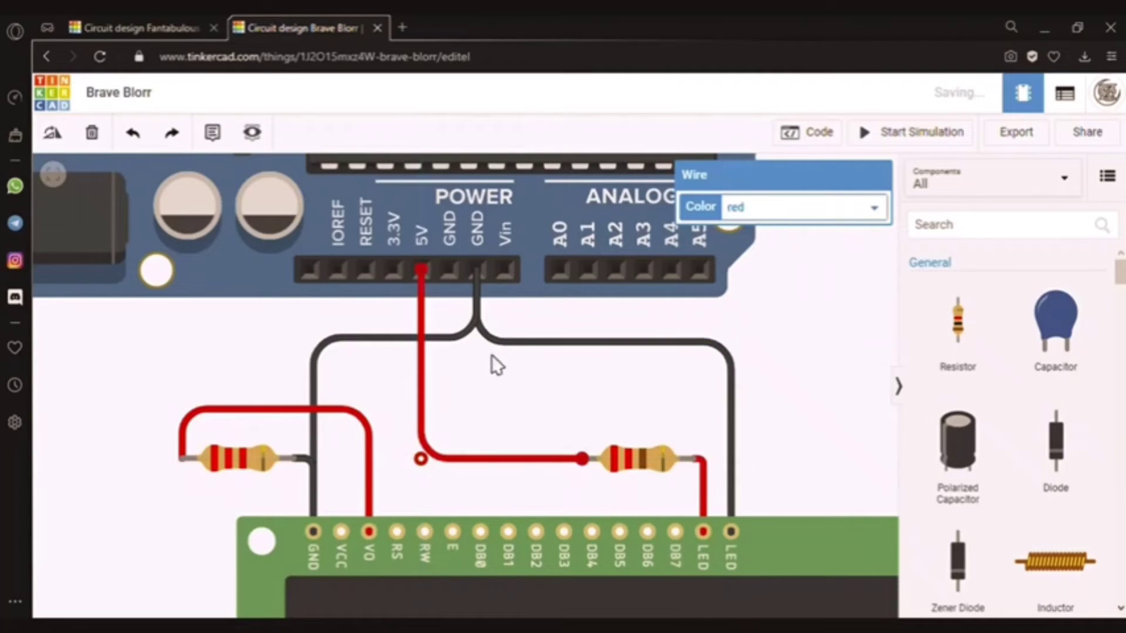
pyautogui.click(373, 390)
# - Wire the LCD's VCC pin to the Arduino 5V pin, align its two bends with the existing 5V wire, and color it red
pyautogui.click(340, 531)
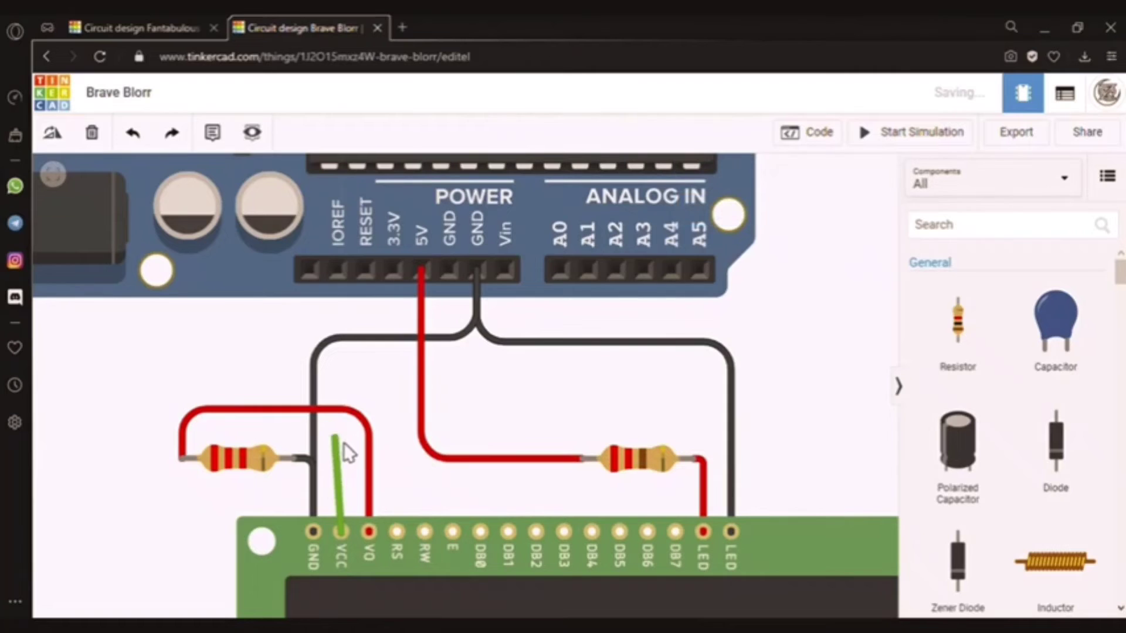
pyautogui.click(425, 458)
pyautogui.click(449, 272)
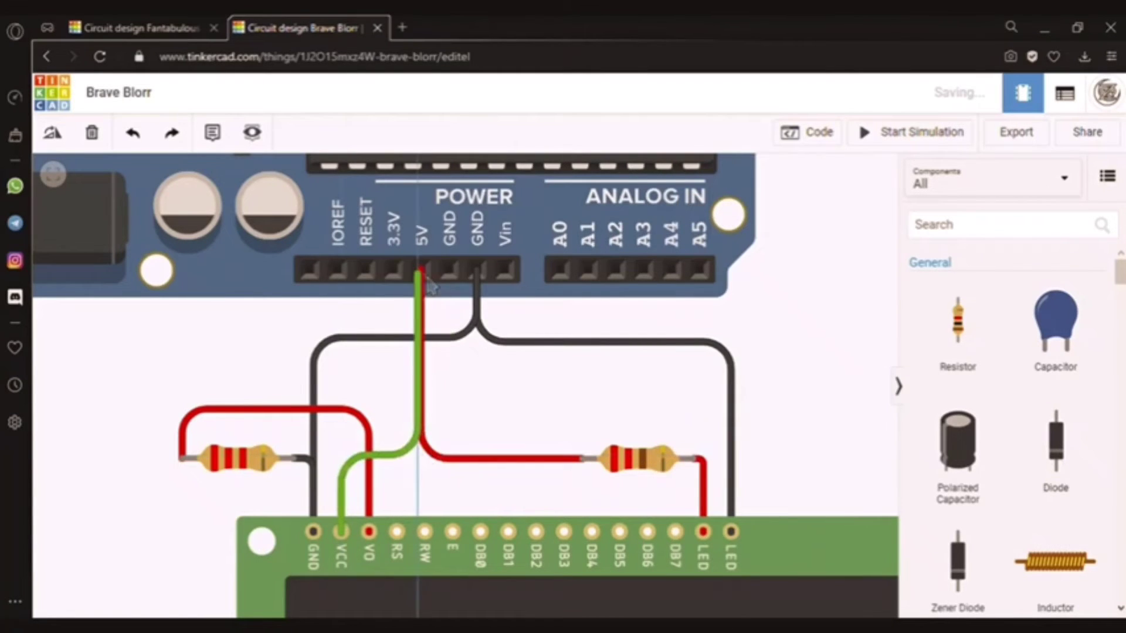
pyautogui.click(433, 272)
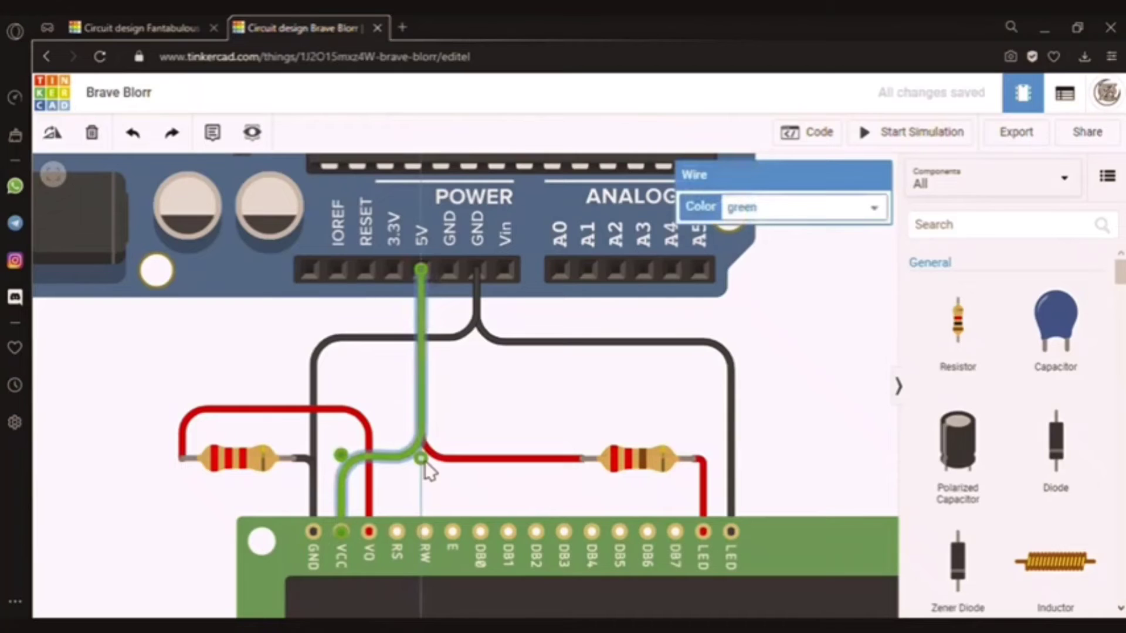
pyautogui.moveTo(348, 455); pyautogui.dragTo(348, 458)
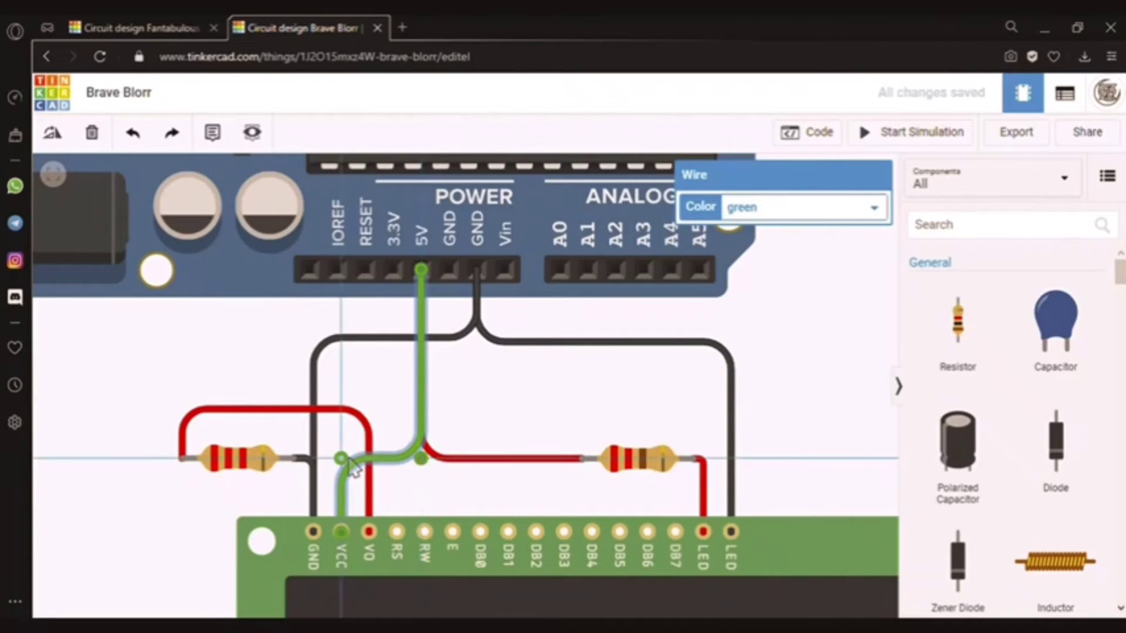
pyautogui.click(789, 242)
pyautogui.click(843, 298)
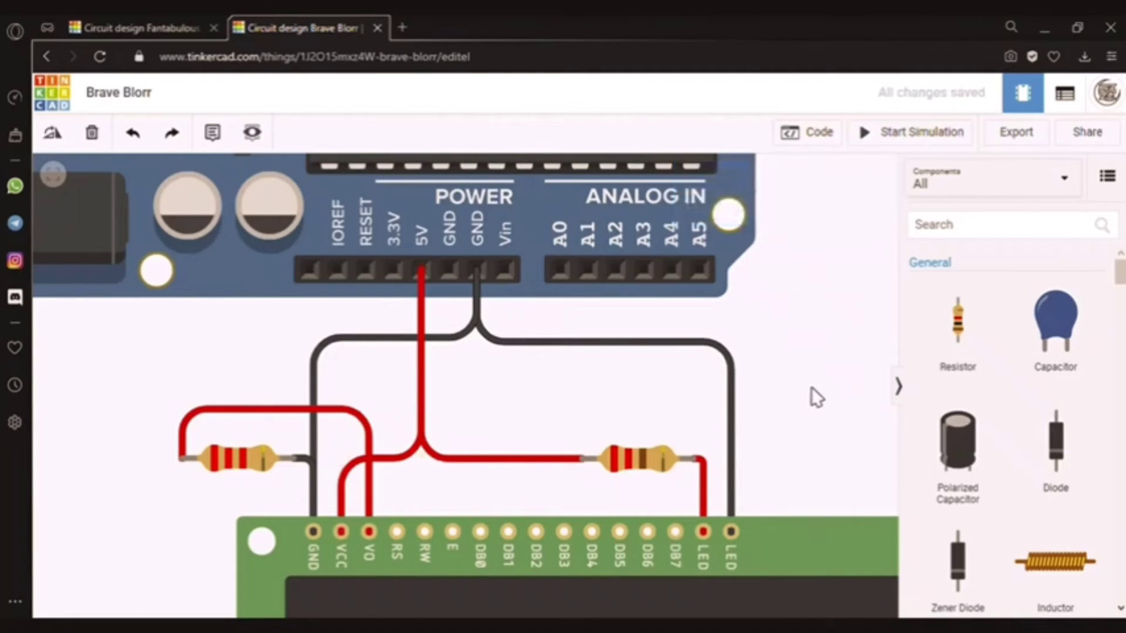
# - Wire the LCD's DB7 pin to Arduino digital pin 2 and DB6 to digital pin 3 with straight green wires
pyautogui.scroll(-2, 599, 383)
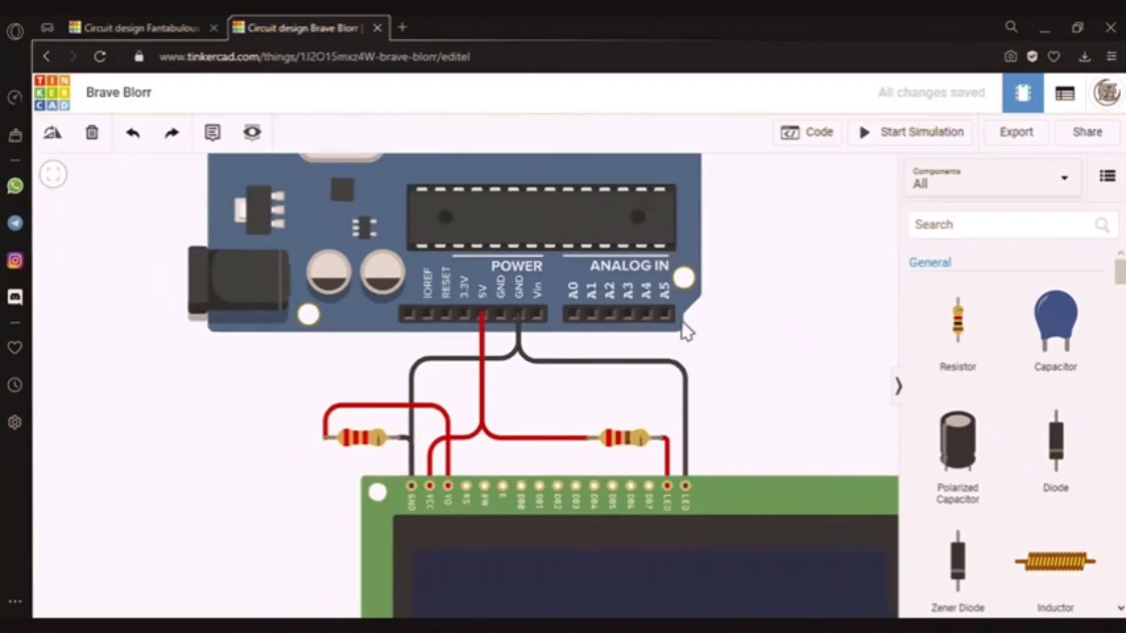
pyautogui.scroll(1, 684, 329)
pyautogui.scroll(-1, 628, 347)
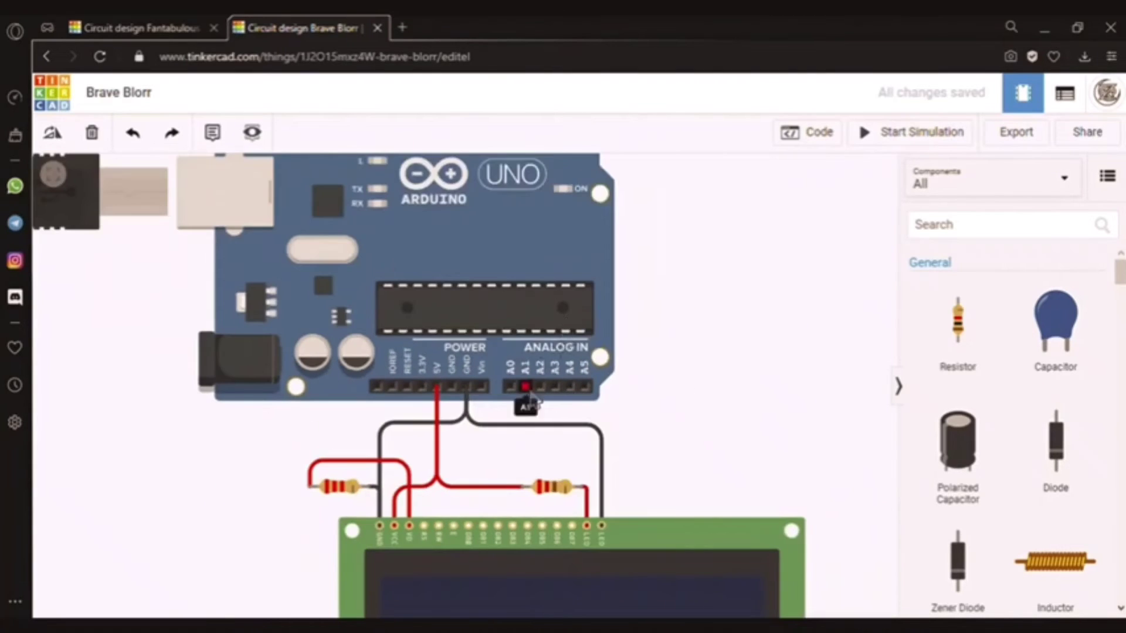
pyautogui.scroll(-1, 523, 399)
pyautogui.scroll(1, 553, 281)
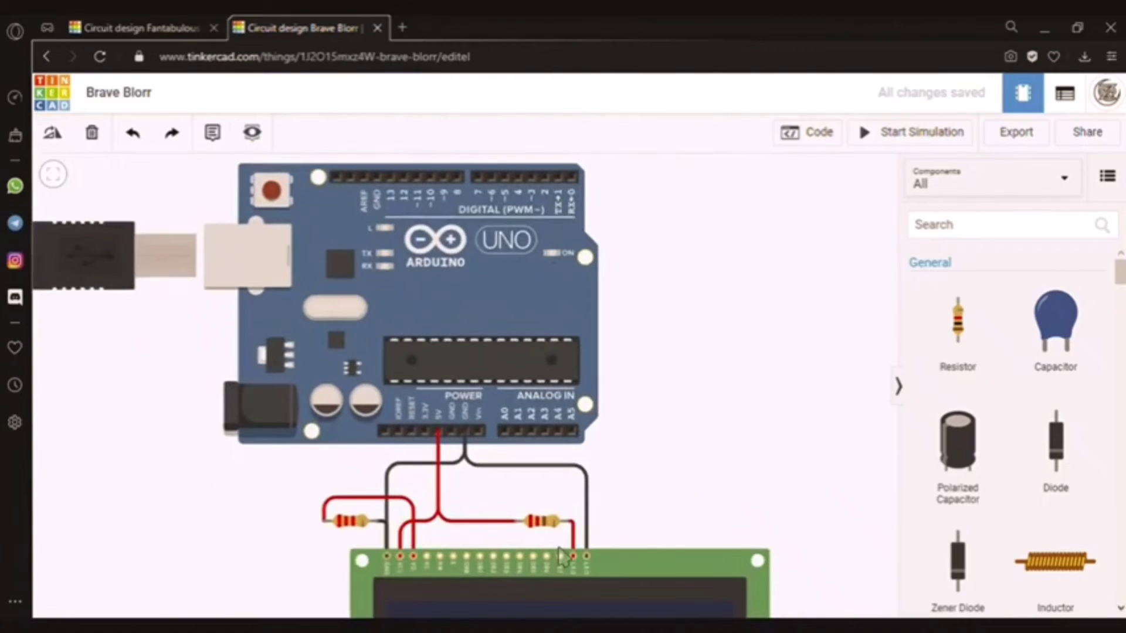
pyautogui.scroll(1, 542, 564)
pyautogui.scroll(-2, 540, 560)
pyautogui.scroll(-1, 533, 387)
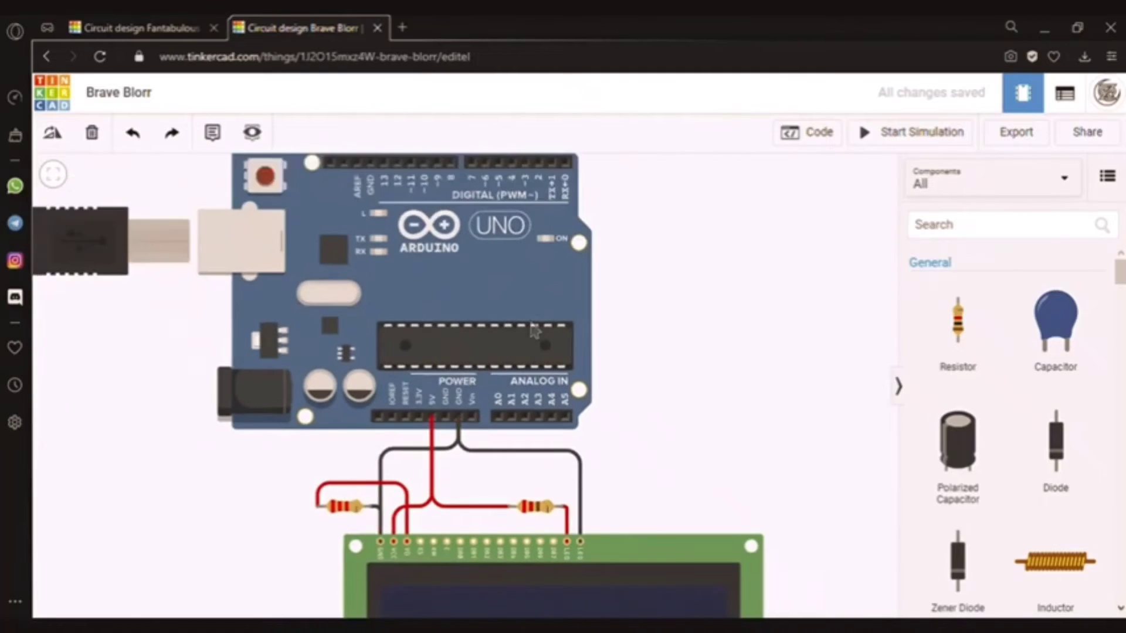
pyautogui.scroll(1, 528, 332)
pyautogui.scroll(-2, 511, 343)
pyautogui.scroll(2, 527, 255)
pyautogui.scroll(1, 534, 293)
pyautogui.scroll(-2, 560, 563)
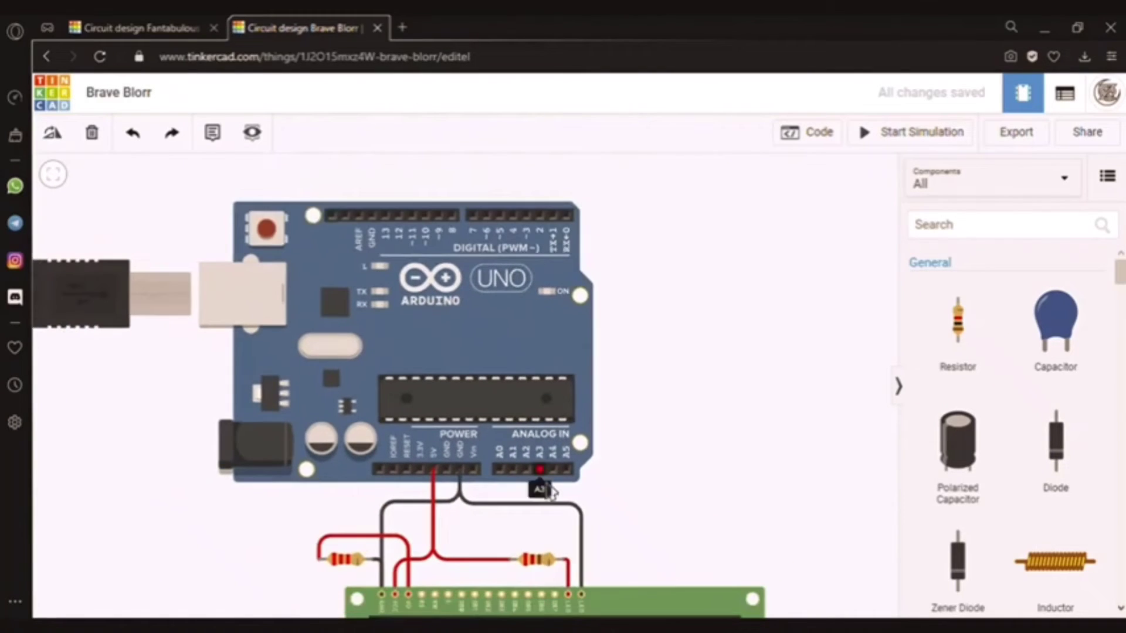
pyautogui.click(540, 215)
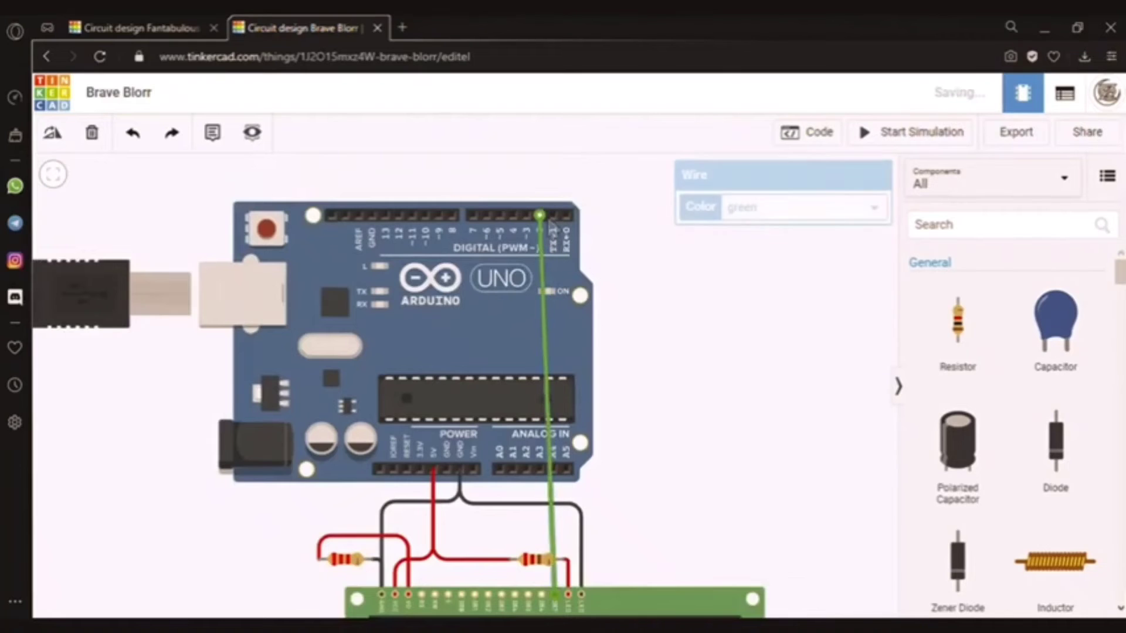
pyautogui.click(540, 594)
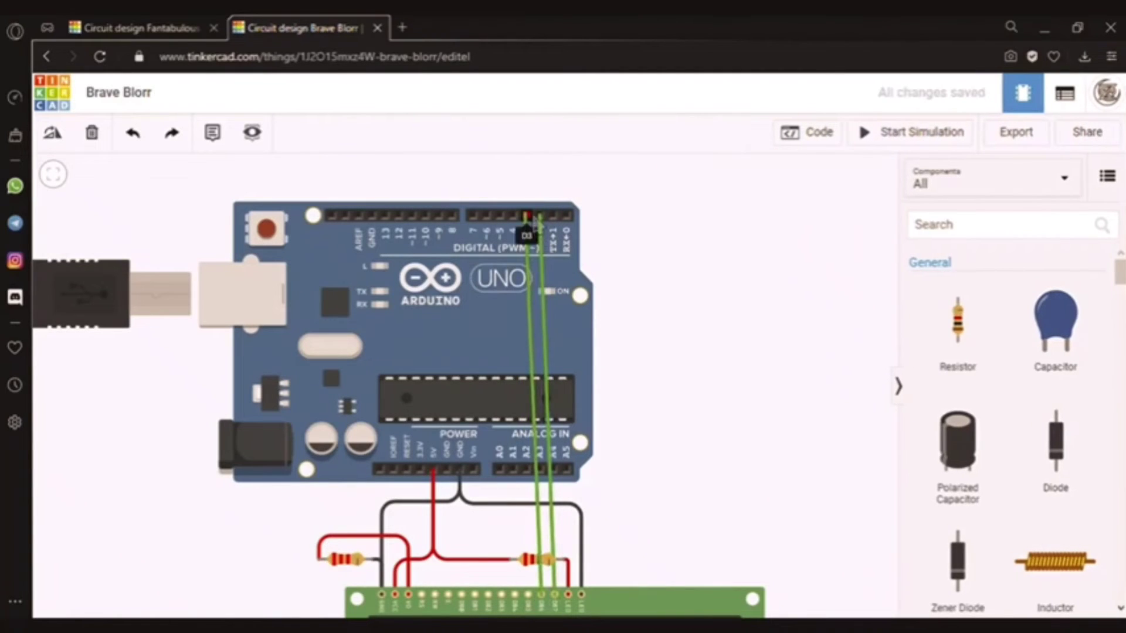
pyautogui.click(536, 218)
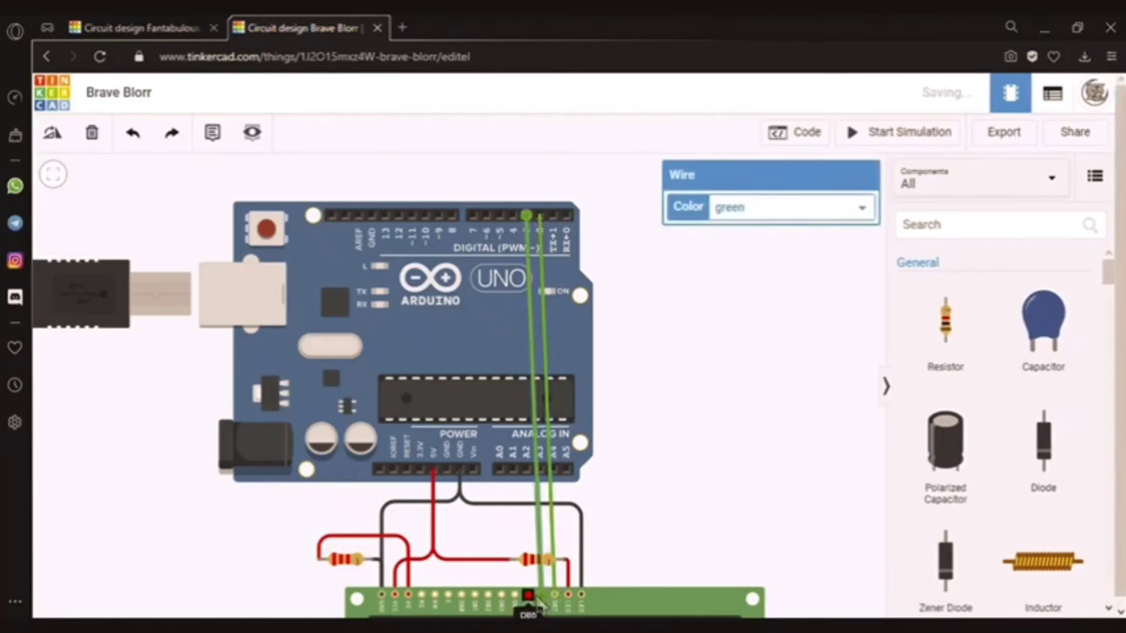
# - Wire the LCD's DB5 pin to Arduino digital pin 4 and DB4 to digital pin 5 with straight green wires
pyautogui.click(528, 594)
pyautogui.click(513, 216)
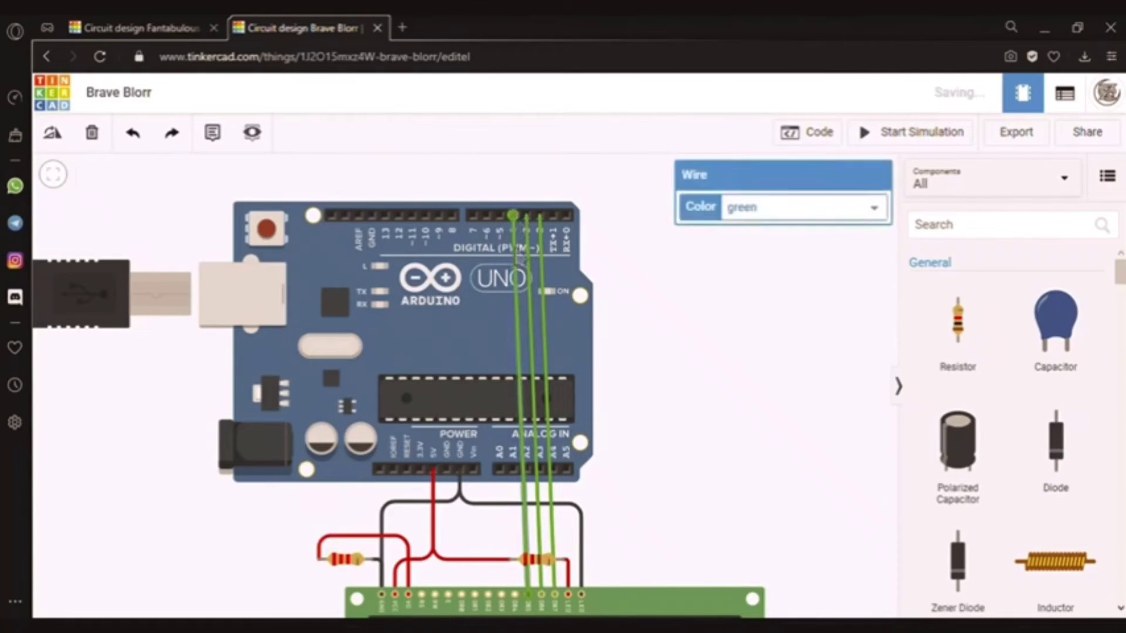
pyautogui.click(514, 594)
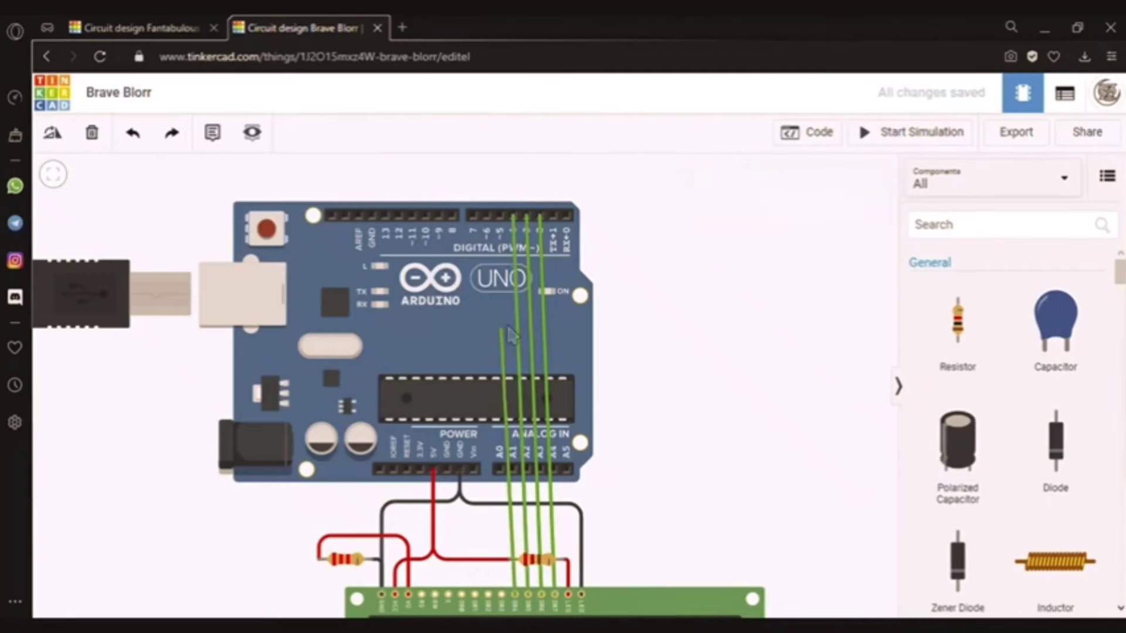
pyautogui.click(500, 216)
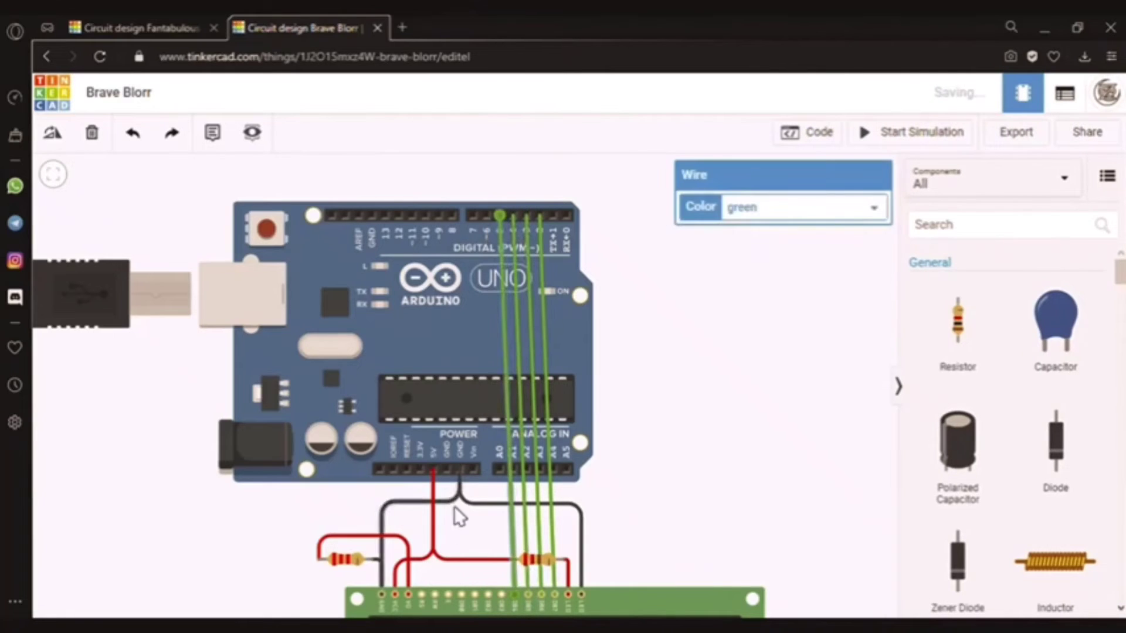
# - Wire the LCD's RS pin to Arduino digital pin 12 and its Enable pin to digital pin 11 with green wires
pyautogui.click(421, 594)
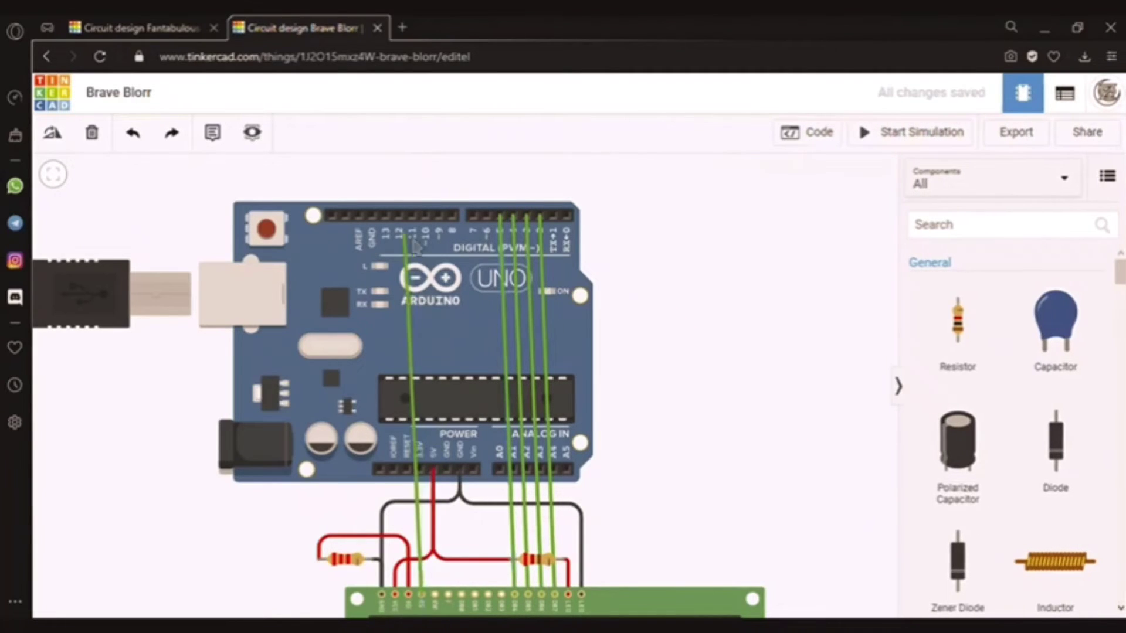
pyautogui.click(399, 216)
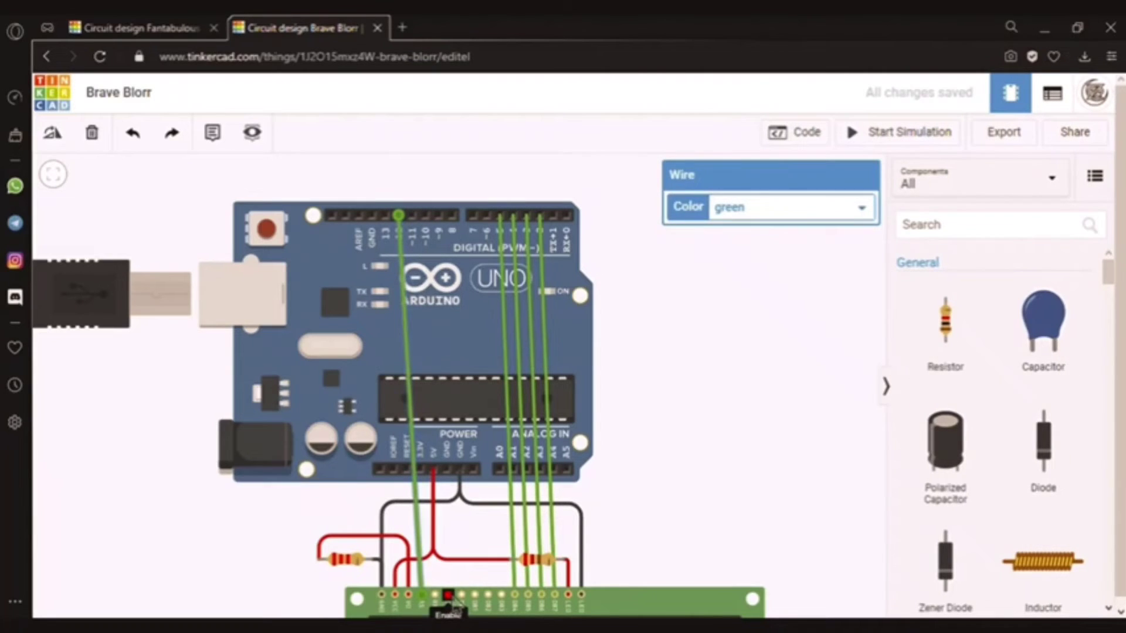
pyautogui.click(448, 595)
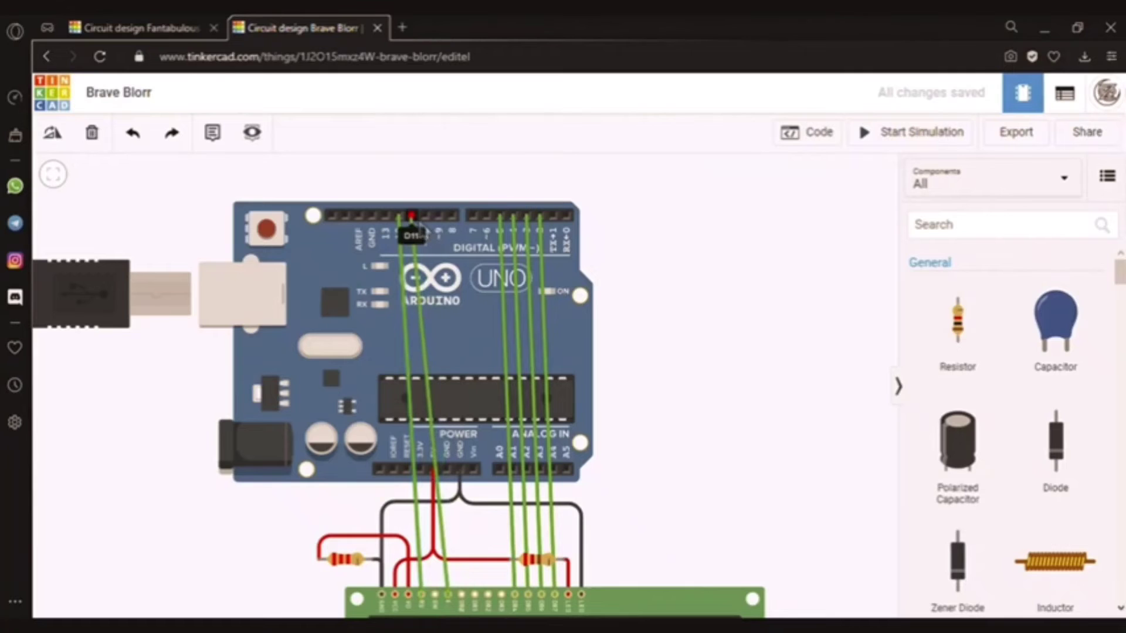
pyautogui.click(413, 217)
pyautogui.scroll(-3, 612, 405)
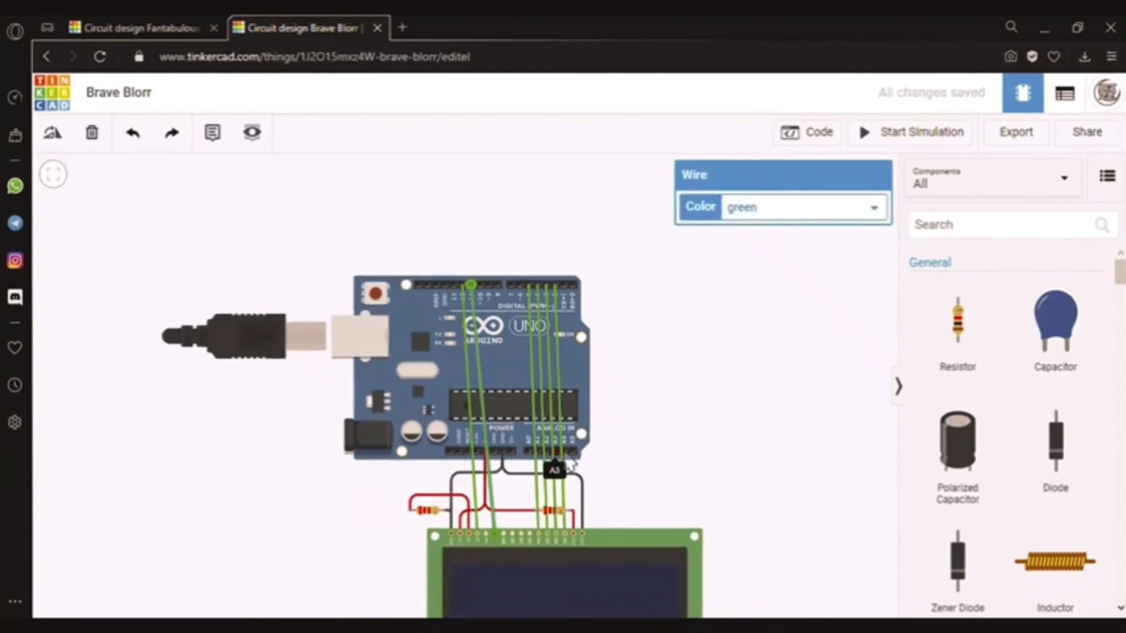
# - Nudge the LCD 16 x 2 slightly left to line up its DB4 to DB7 wires vertically with the Arduino pins
pyautogui.scroll(3, 527, 576)
pyautogui.click(591, 540)
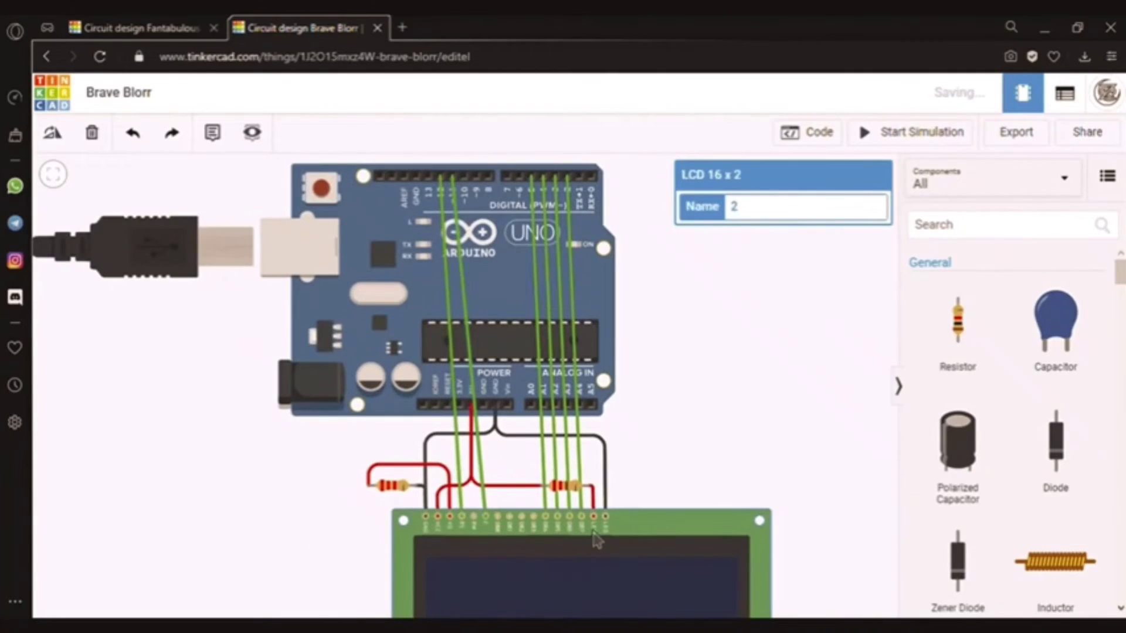
pyautogui.press('Left')
pyautogui.press('Left')
pyautogui.press('Left')
pyautogui.press('Left')
pyautogui.press('Right')
pyautogui.press('Right')
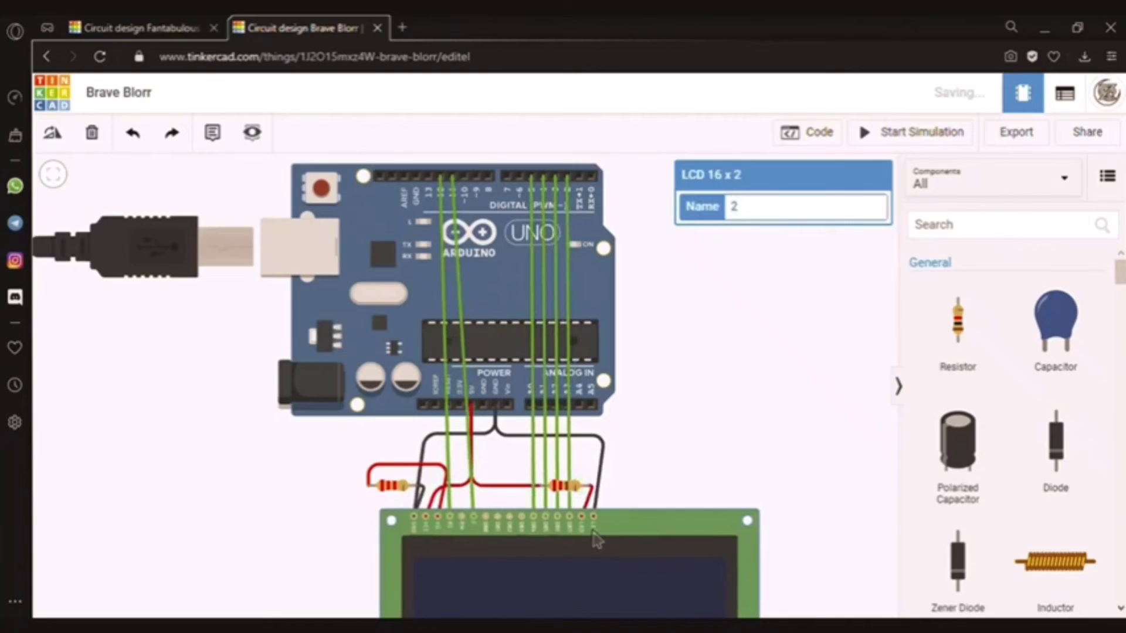
# - Move the 2.20 kΩ resistor slightly left and align the black ground wire's bend above the LCD's GND pin
pyautogui.scroll(5, 469, 501)
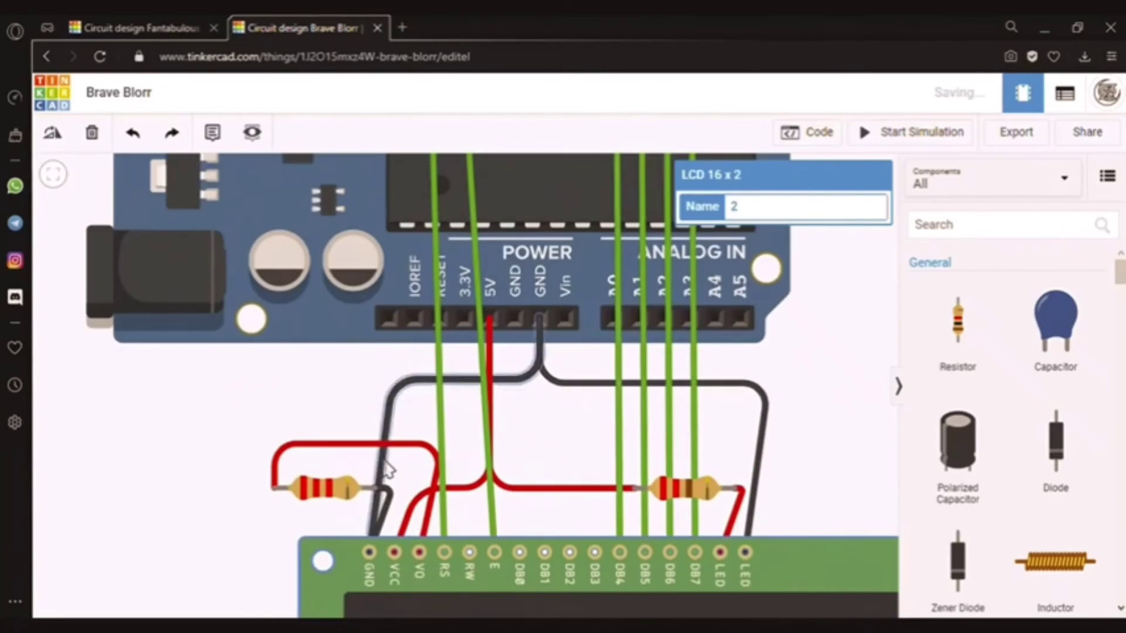
pyautogui.moveTo(340, 494); pyautogui.dragTo(321, 498)
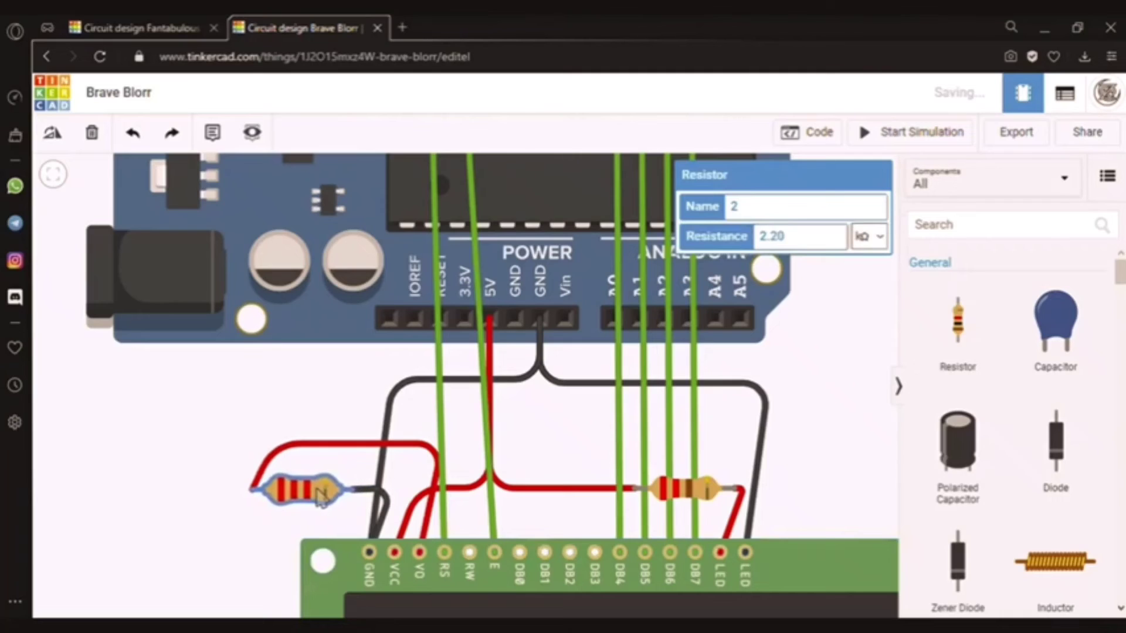
pyautogui.click(391, 381)
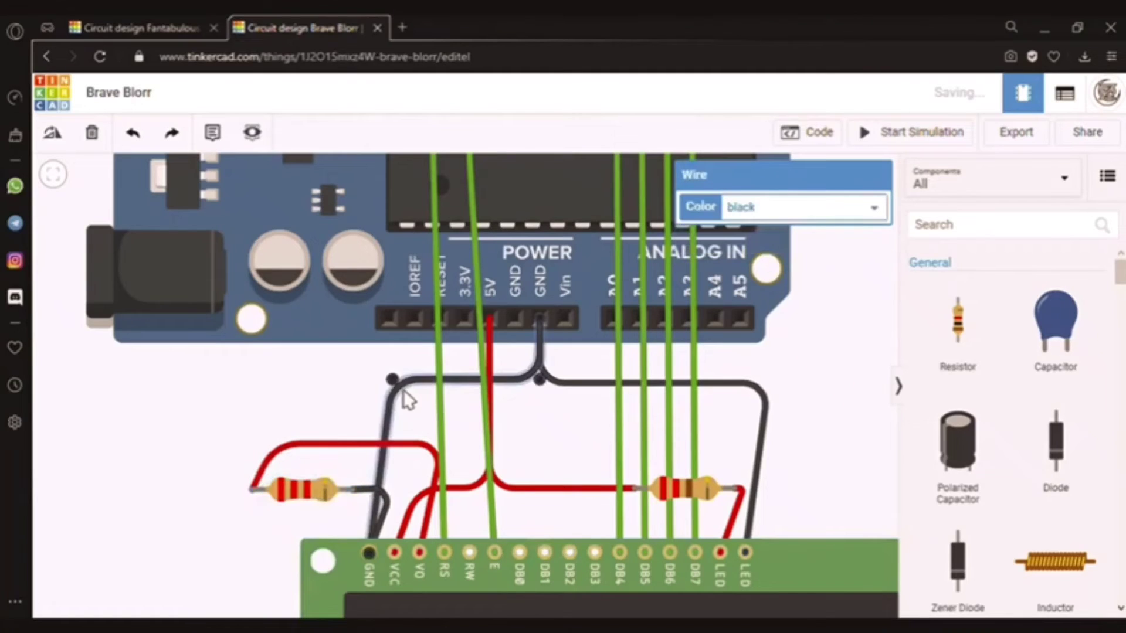
pyautogui.moveTo(402, 390); pyautogui.dragTo(370, 387)
# - Square the bends of the red V0 wire, the black resistor-to-GND wire and the red VCC wire with their LCD pins
pyautogui.moveTo(333, 452); pyautogui.dragTo(252, 443)
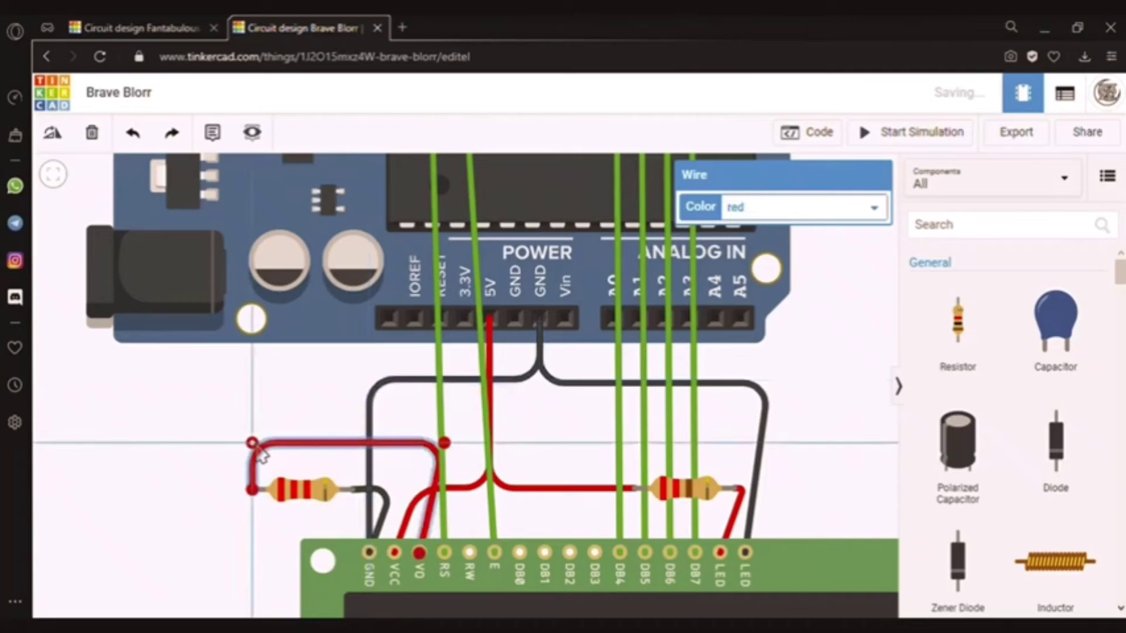
pyautogui.moveTo(453, 443); pyautogui.dragTo(428, 442)
pyautogui.click(386, 503)
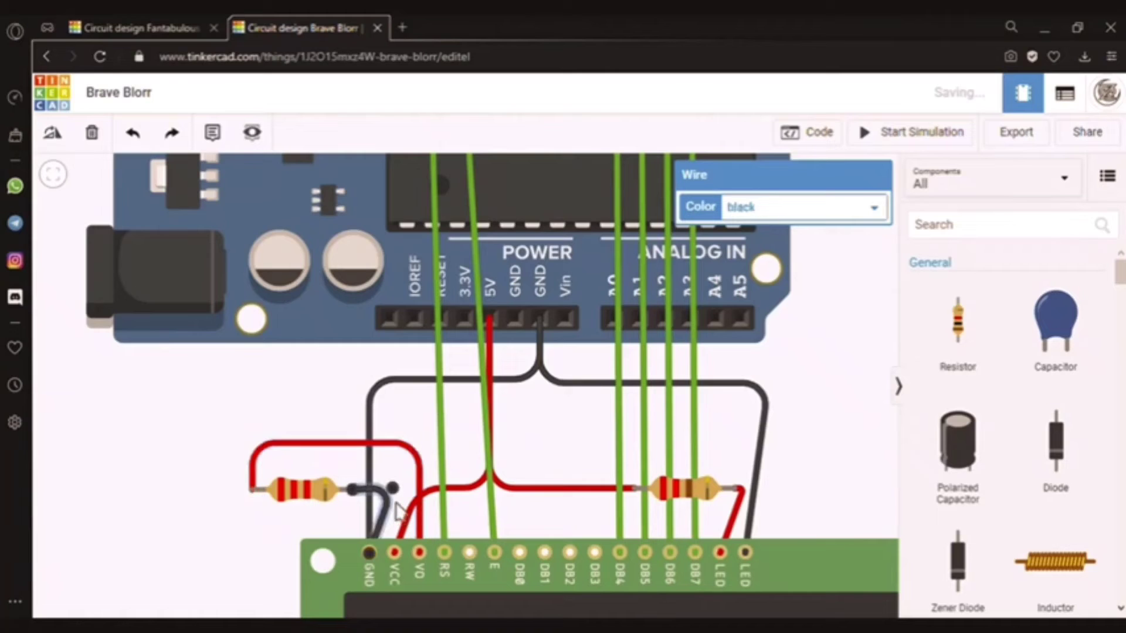
pyautogui.moveTo(401, 492)
pyautogui.mouseDown()
pyautogui.moveTo(380, 490)
pyautogui.moveTo(403, 498)
pyautogui.mouseUp()
pyautogui.click(419, 512)
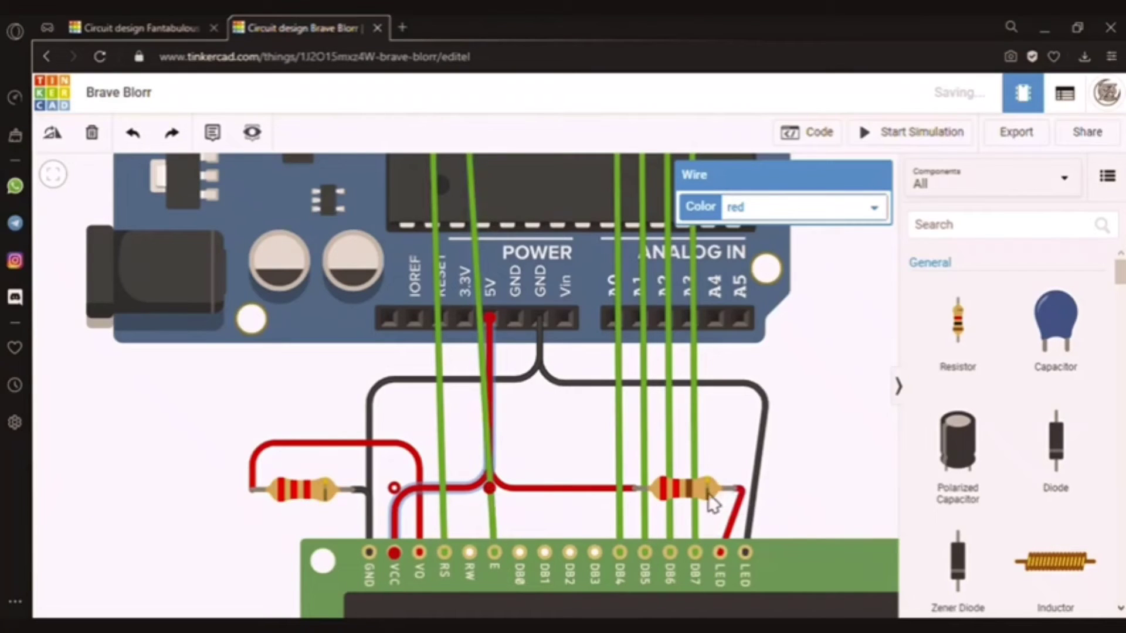
# - Shift the LED resistor slightly left and square the red and black LED wires' bends above their LCD pins
pyautogui.moveTo(712, 503)
pyautogui.mouseDown()
pyautogui.moveTo(687, 501)
pyautogui.moveTo(744, 498)
pyautogui.moveTo(730, 494)
pyautogui.mouseUp()
pyautogui.click(739, 497)
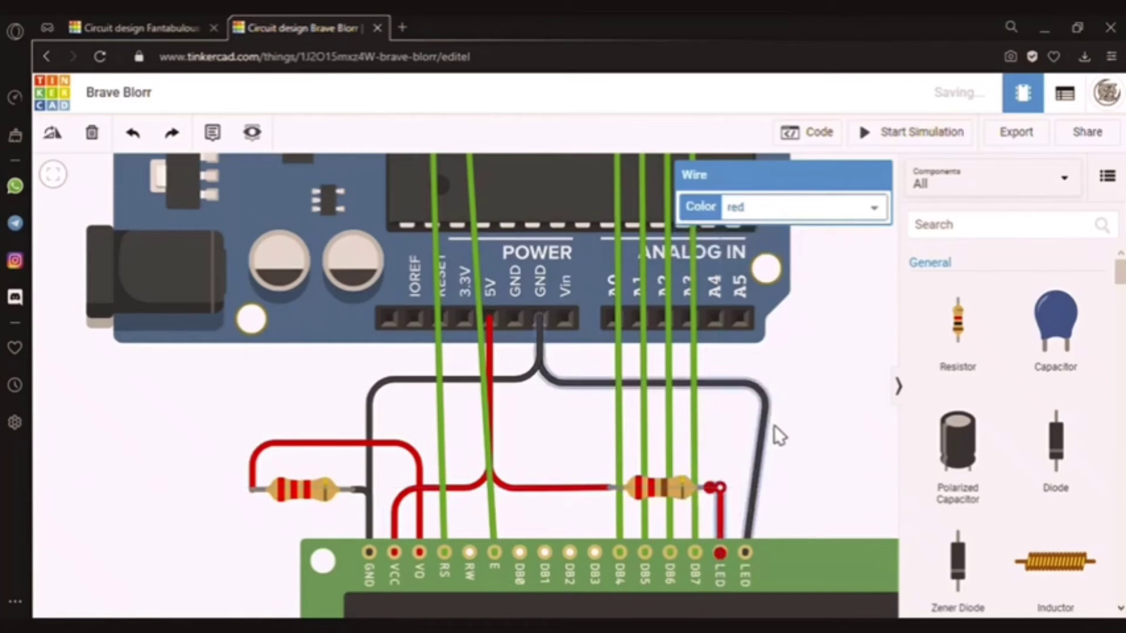
pyautogui.click(763, 413)
pyautogui.moveTo(769, 388); pyautogui.dragTo(747, 383)
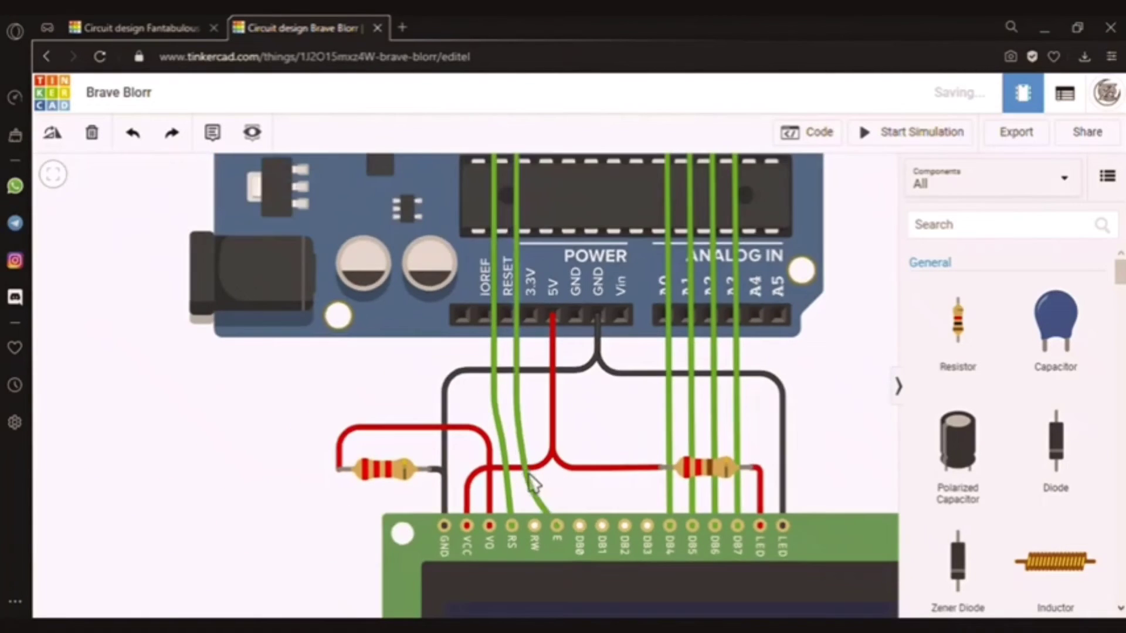
pyautogui.scroll(-5, 532, 482)
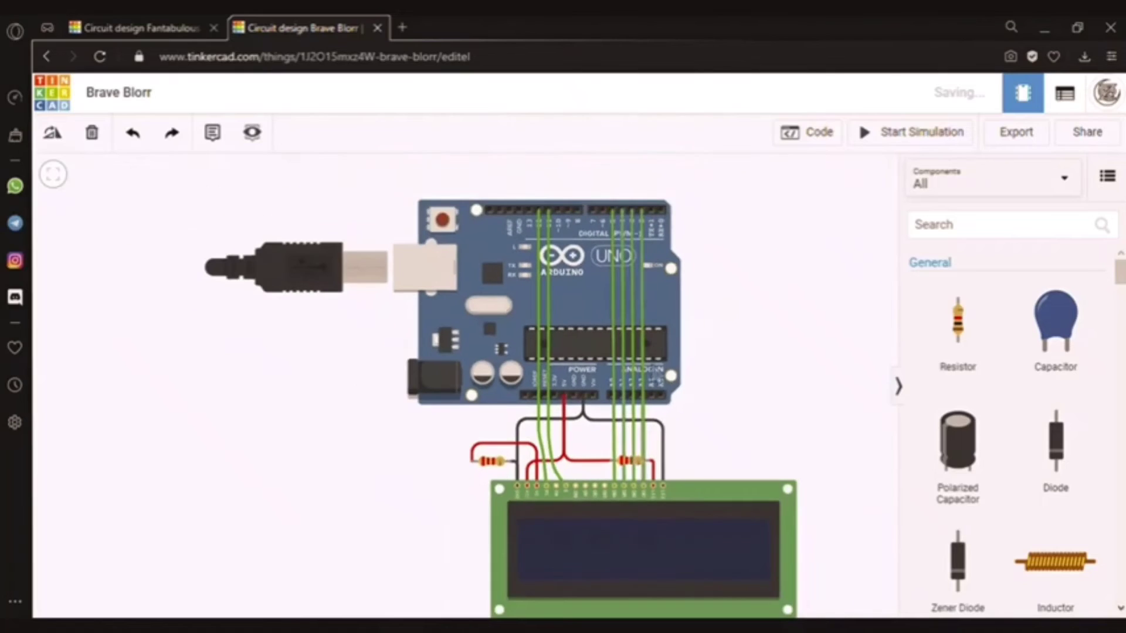
pyautogui.scroll(2, 640, 340)
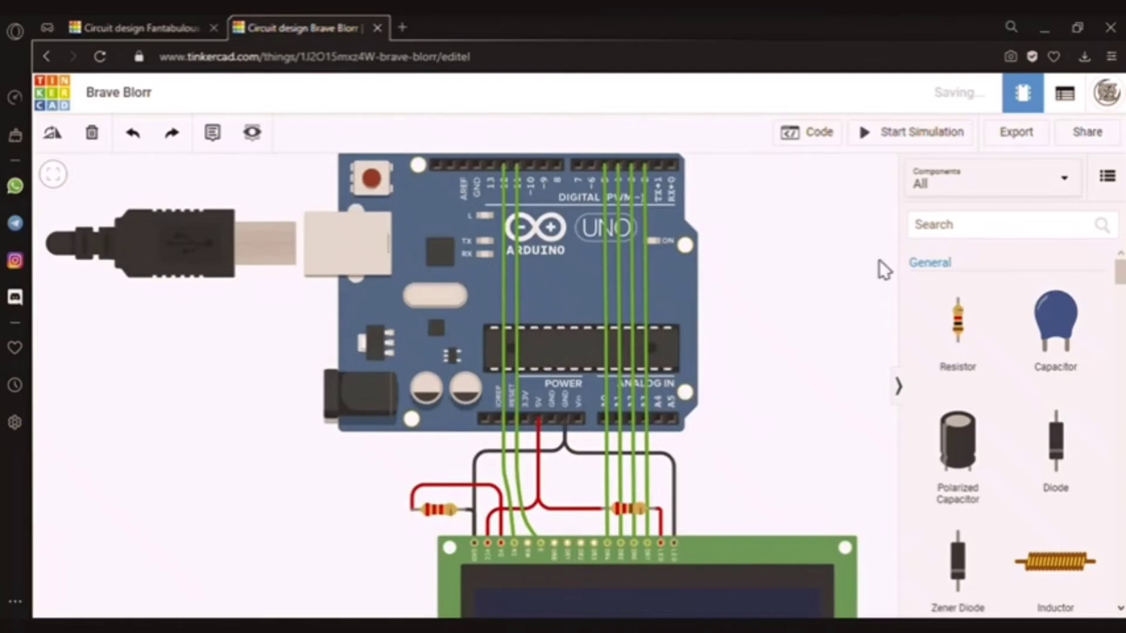
# - Open the code editor and switch it from Blocks to Text, accepting the loss of the blocks
pyautogui.click(820, 133)
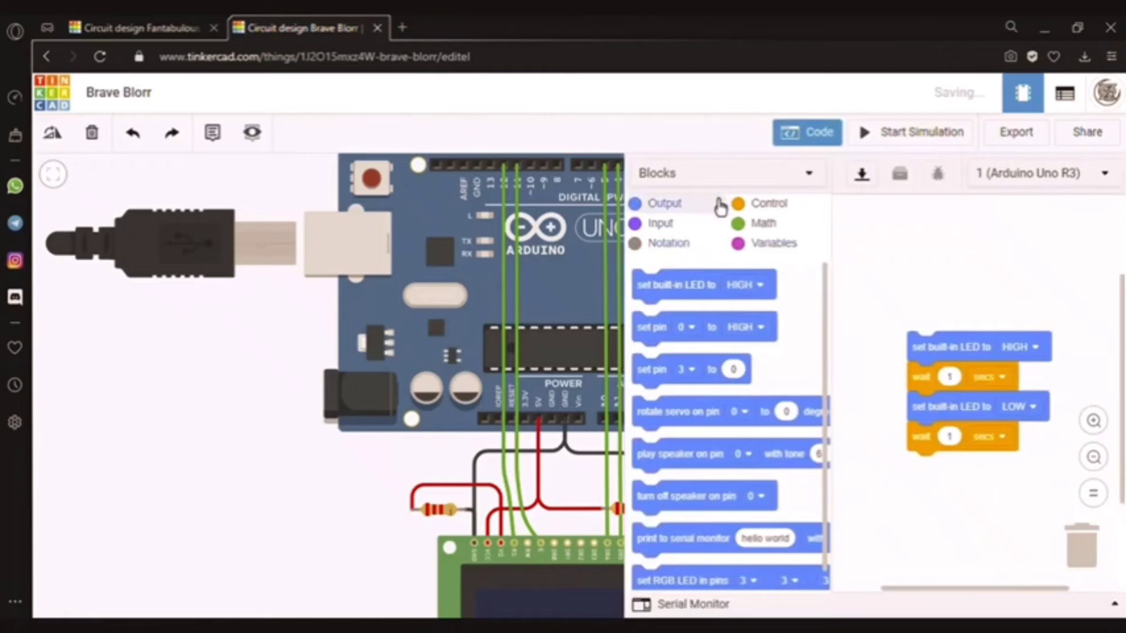
pyautogui.click(724, 177)
pyautogui.click(702, 252)
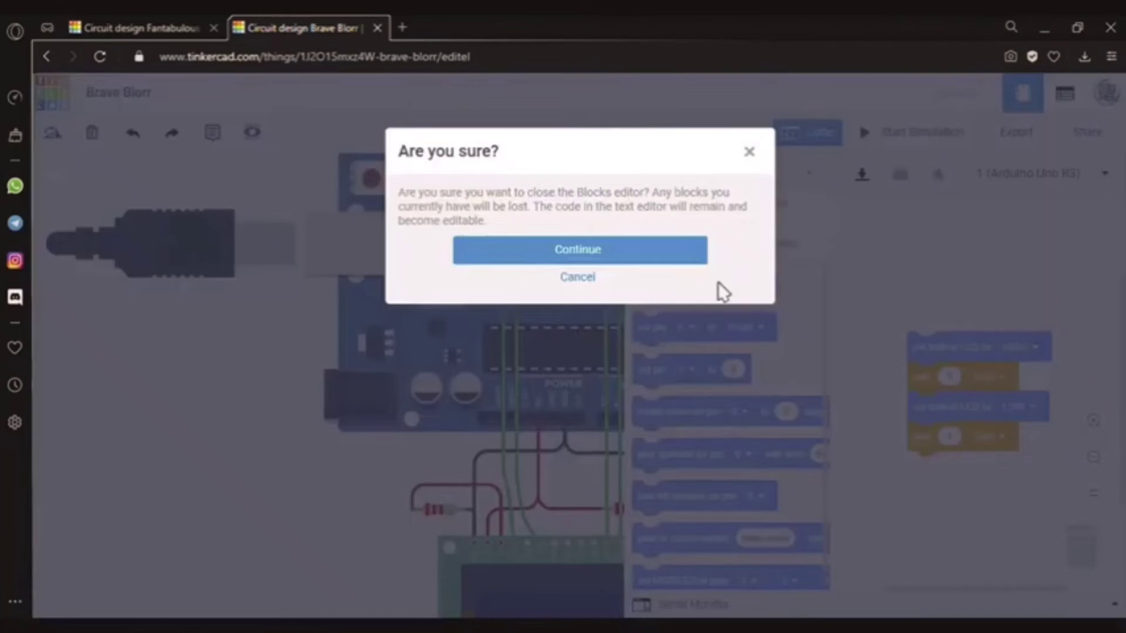
pyautogui.click(642, 266)
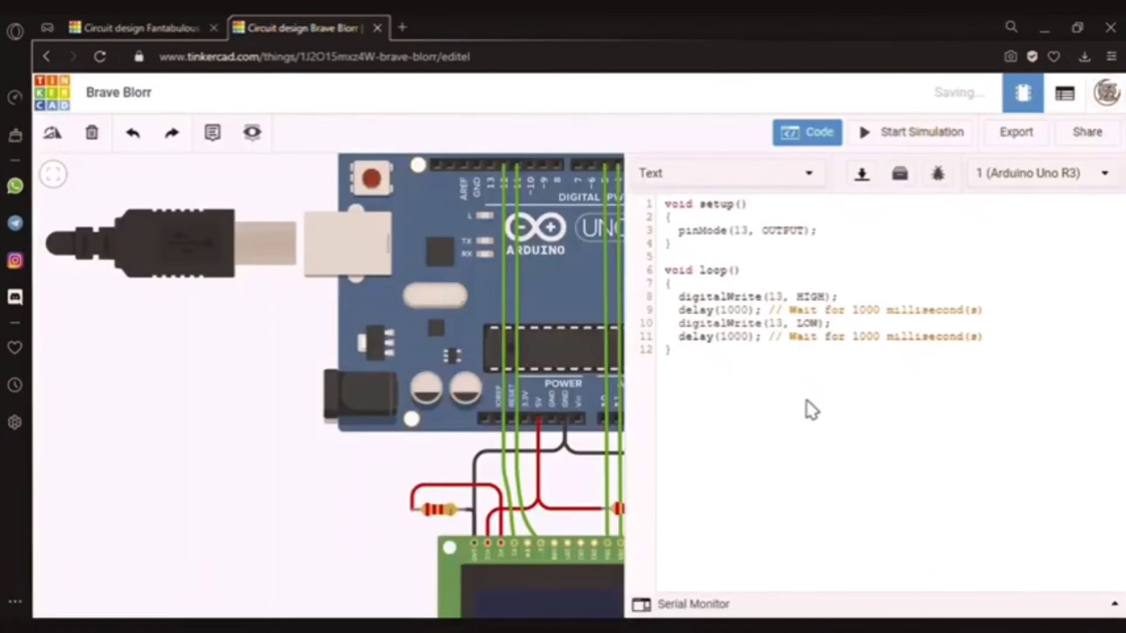
# - Replace the default code with a LiquidCrystal sketch using rs 12, en 11, d4–d7 on 5, 4, 3, 2, printing "hello, world!" and elapsed seconds
pyautogui.hotkey('ctrl', 'a')
pyautogui.press('BackSpace')
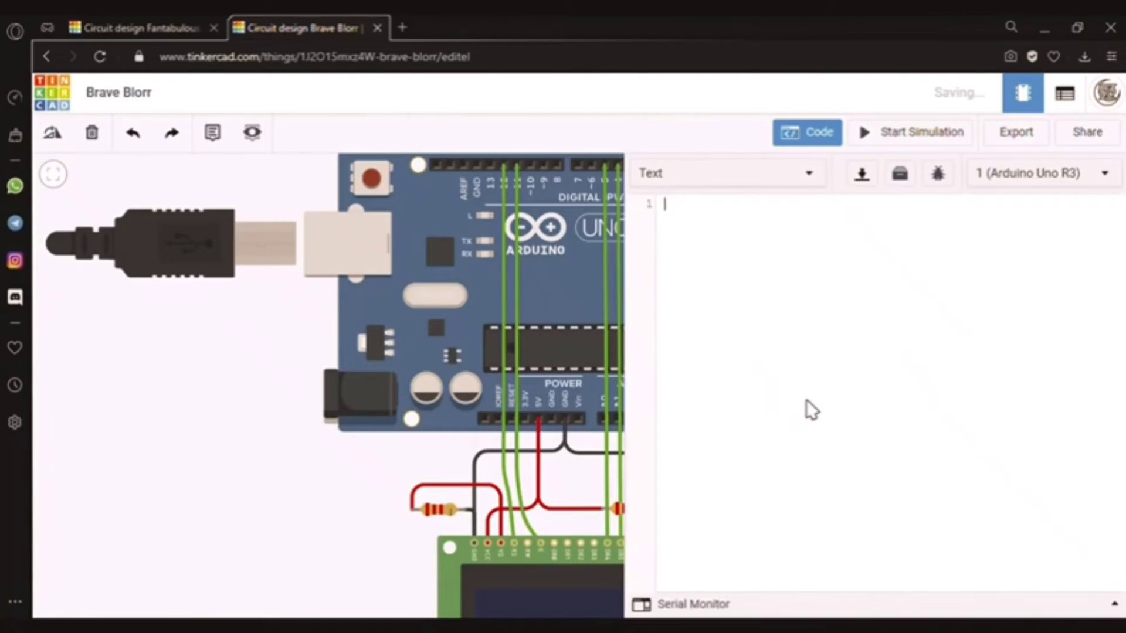
pyautogui.write('#include <LiquidCrystal.h>  const int rs = 12, en = 11, d4 = 5, d5 = 4, d6 = 3, d7 = 2; LiquidCrystal lcd(rs, en, d4, d5, d6, d7);  void setup() {   lcd.begin(16, 2);   lcd.print("hello, world!"); }  void loop() {   lcd.setCursor(0, 1);   lcd.print(millis() / 1000); }')
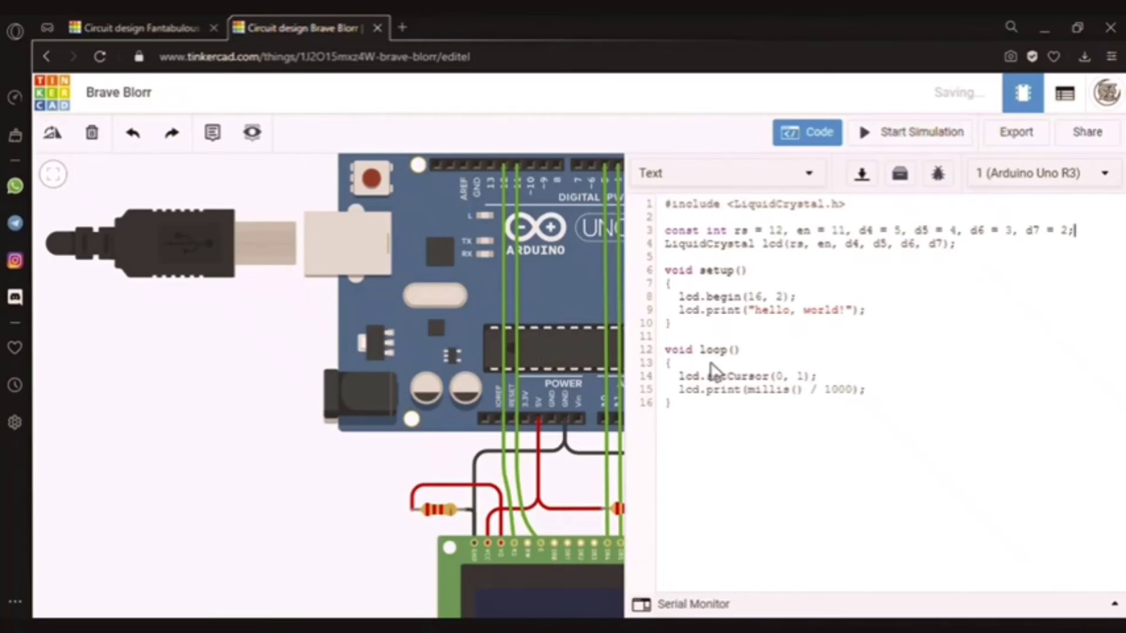
# - Examine the sketch's pin constants against the wiring, plus the print and cursor lines in setup and loop
pyautogui.scroll(-4, 423, 354)
pyautogui.scroll(4, 606, 363)
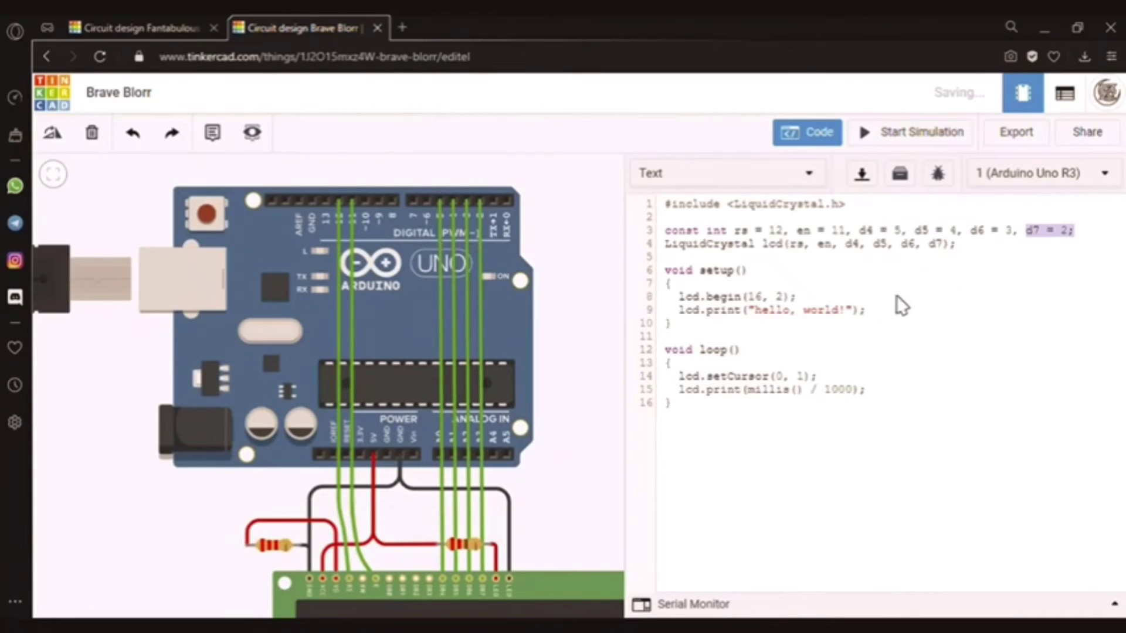
pyautogui.moveTo(1013, 234); pyautogui.dragTo(747, 241)
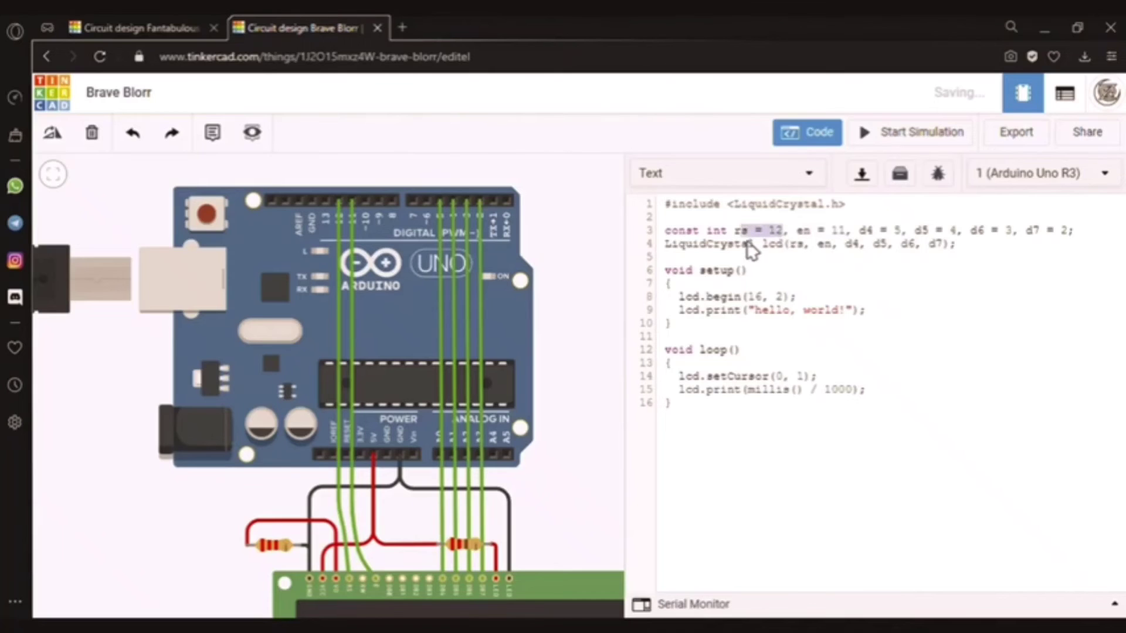
pyautogui.click(923, 284)
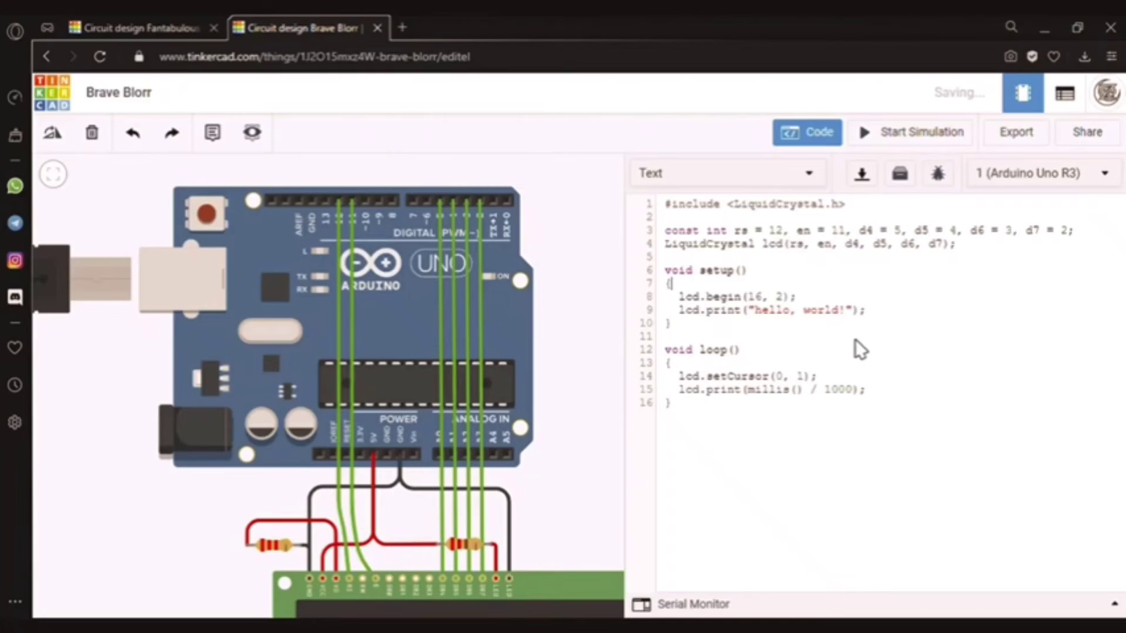
pyautogui.click(807, 314)
pyautogui.click(857, 348)
pyautogui.click(819, 391)
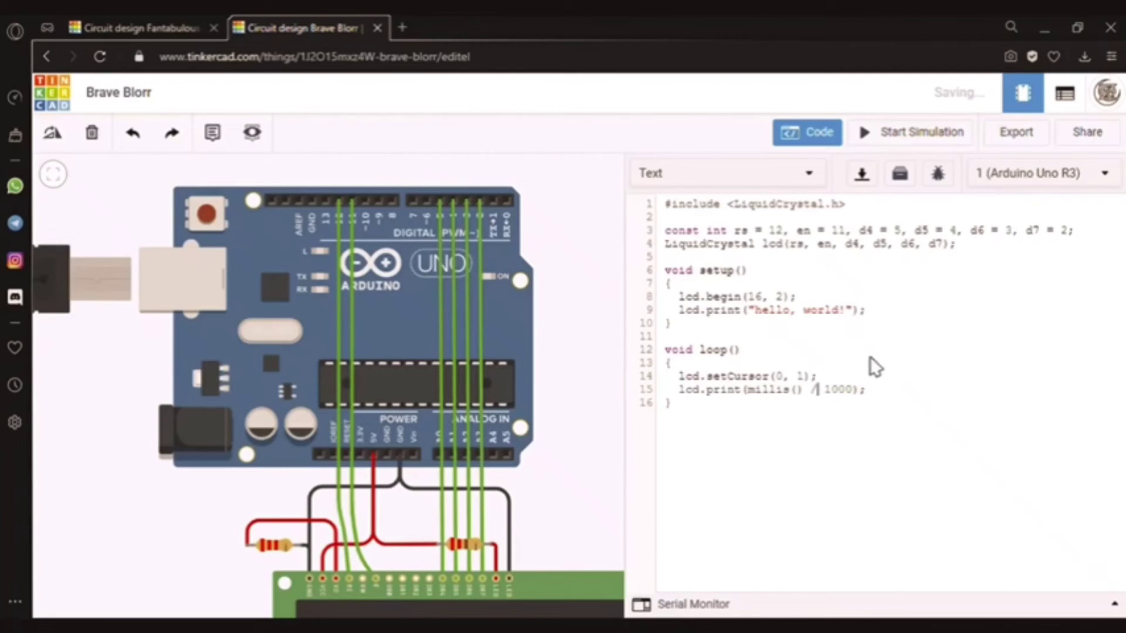
# - Run the simulation to check the text on the LCD, and stop it
pyautogui.click(878, 146)
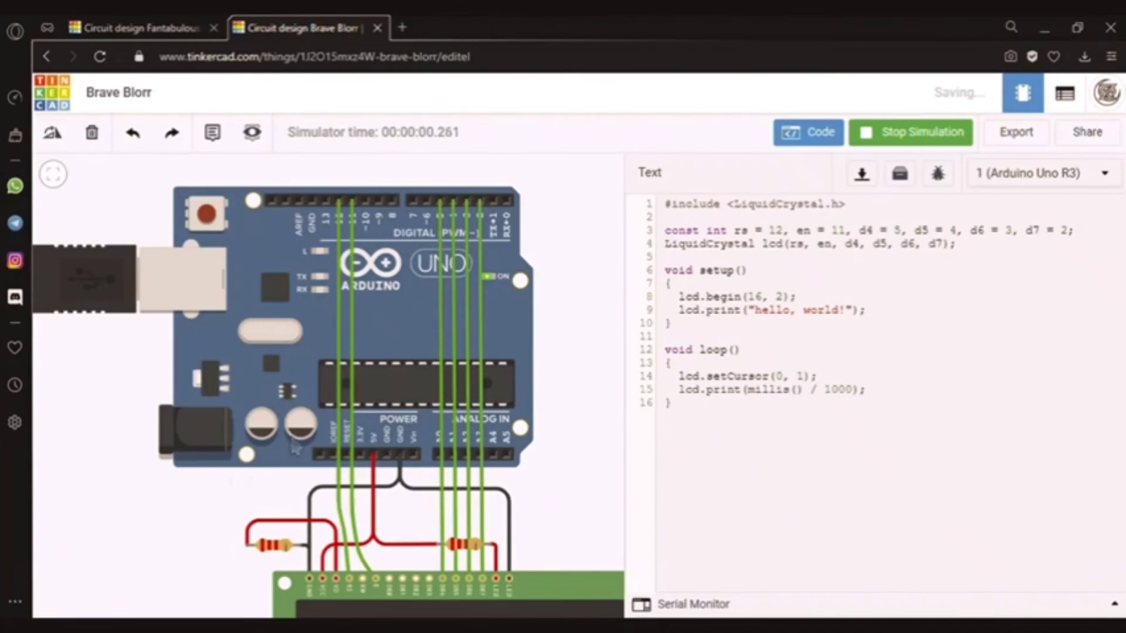
pyautogui.scroll(-4, 363, 516)
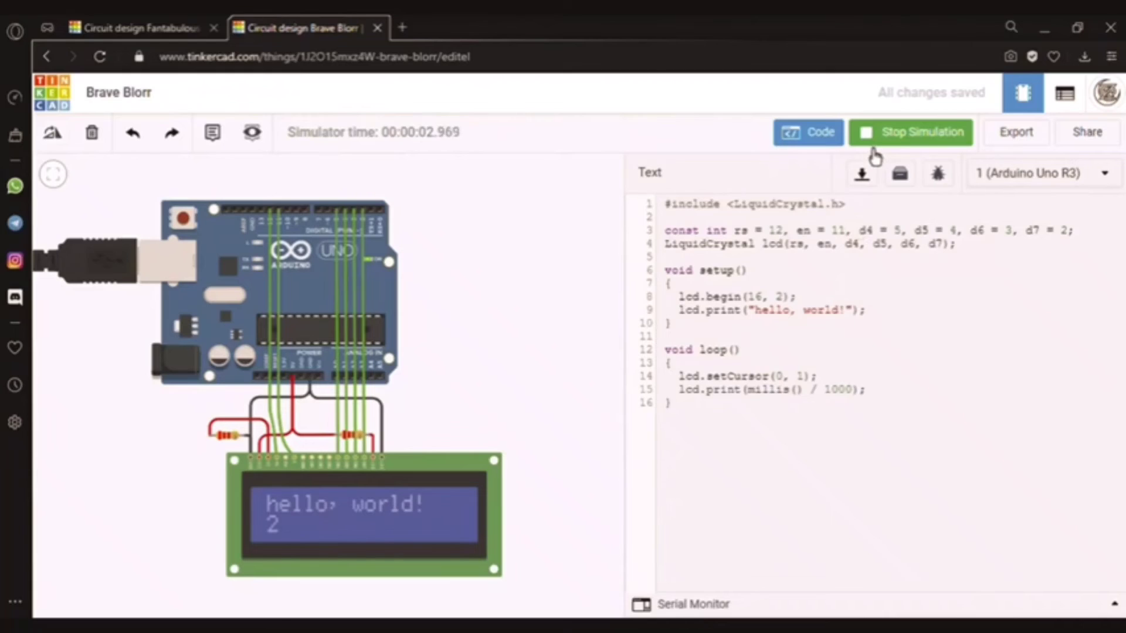
pyautogui.click(873, 141)
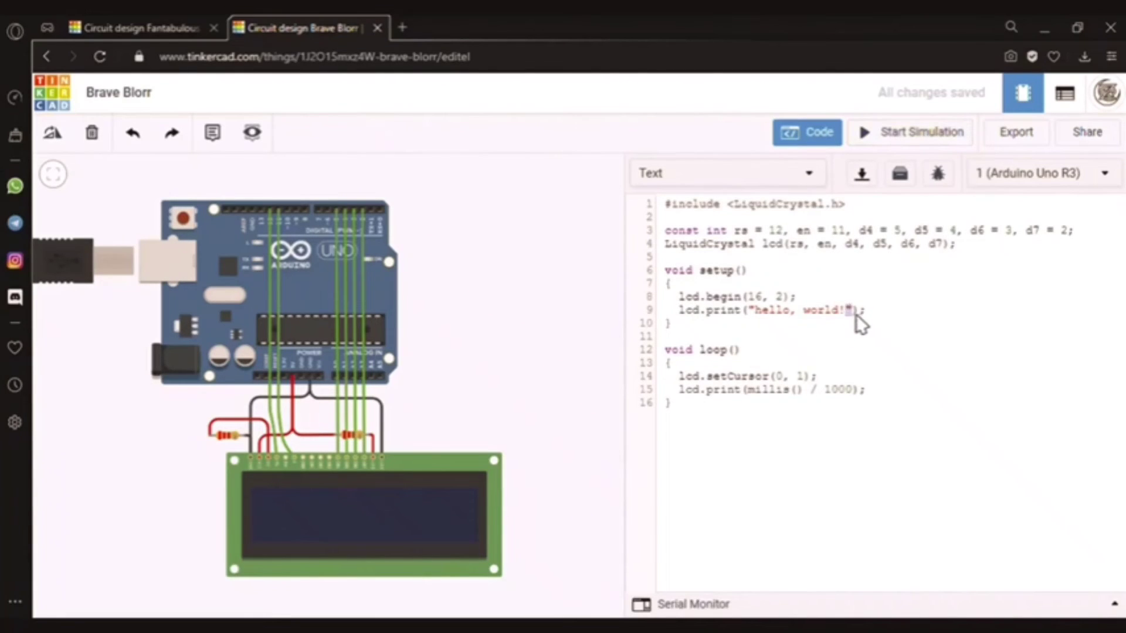
# - Change the message printed in setup to "halo, apa kabar?"
pyautogui.press('BackSpace')
pyautogui.press('BackSpace')
pyautogui.press('BackSpace')
pyautogui.press('BackSpace')
pyautogui.press('BackSpace')
pyautogui.press('BackSpace')
pyautogui.press('BackSpace')
pyautogui.press('BackSpace')
pyautogui.press('BackSpace')
pyautogui.press('BackSpace')
pyautogui.press('BackSpace')
pyautogui.press('BackSpace')
pyautogui.write('alo, apa kabar?')
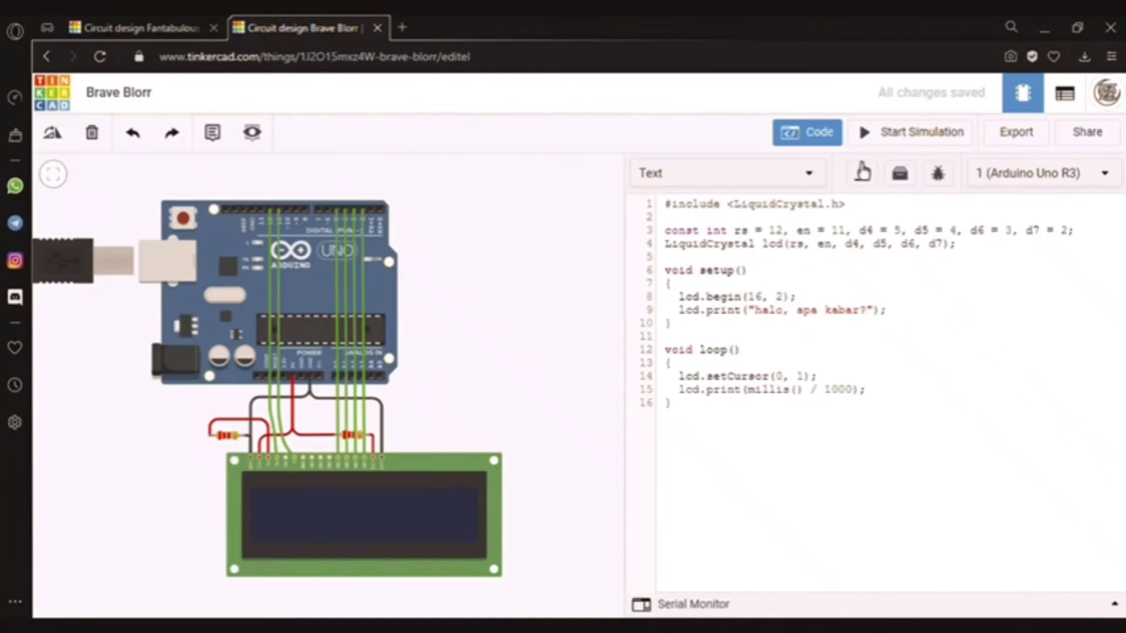
# - Simulate the circuit with the new message, check the LCD, and stop the simulation
pyautogui.click(877, 133)
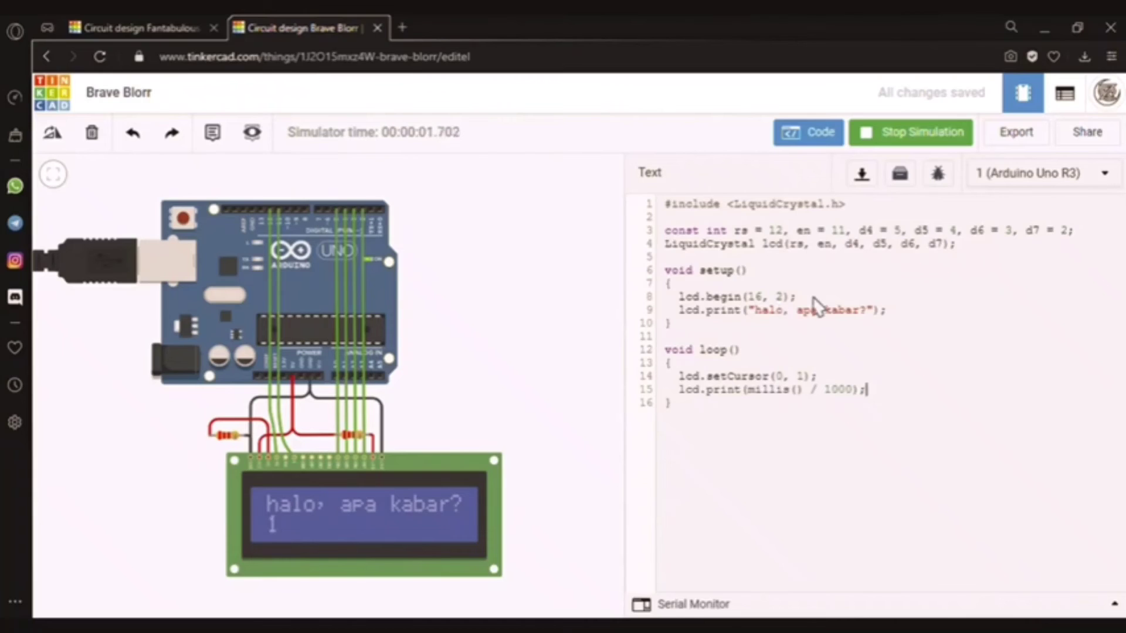
pyautogui.click(743, 310)
pyautogui.click(885, 138)
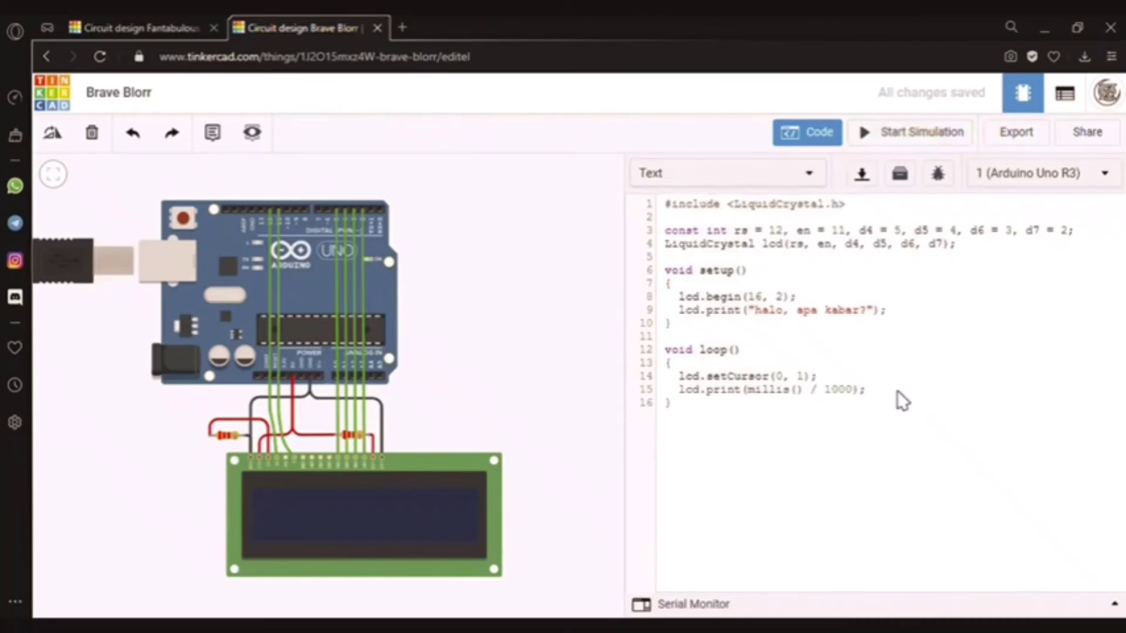
# - Replace the two statements in loop with the lcd.print("halo, apa kabar?"); line moved out of setup
pyautogui.moveTo(897, 390); pyautogui.dragTo(671, 384)
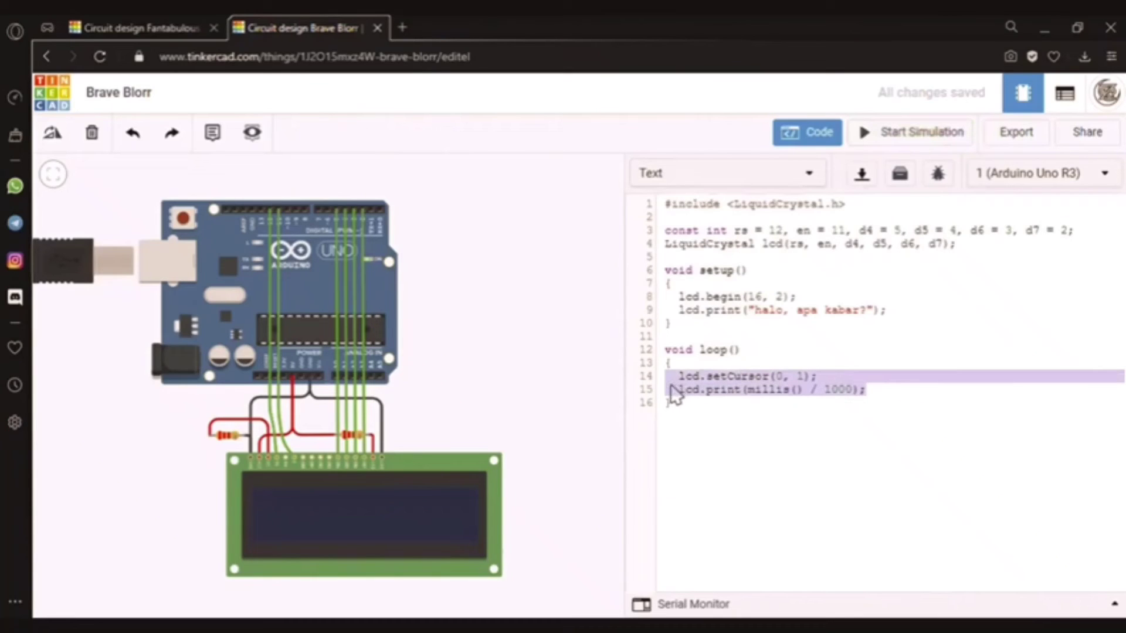
pyautogui.press('BackSpace')
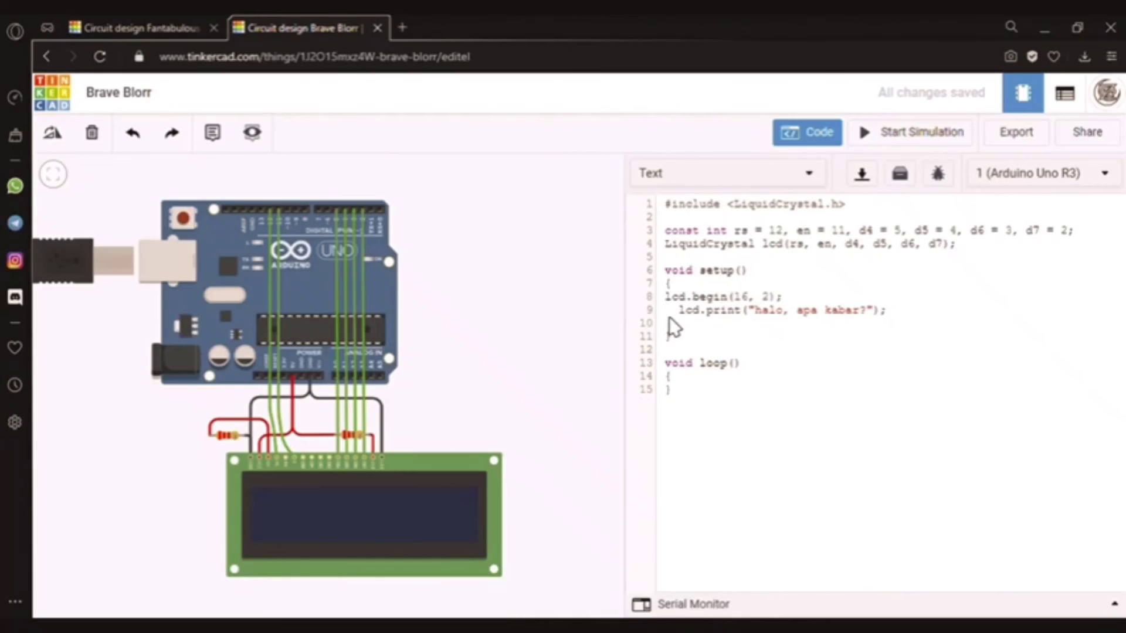
pyautogui.hotkey('shift', 'Down')
pyautogui.hotkey('shift', 'Down')
pyautogui.hotkey('ctrl', 'c')
pyautogui.press('BackSpace')
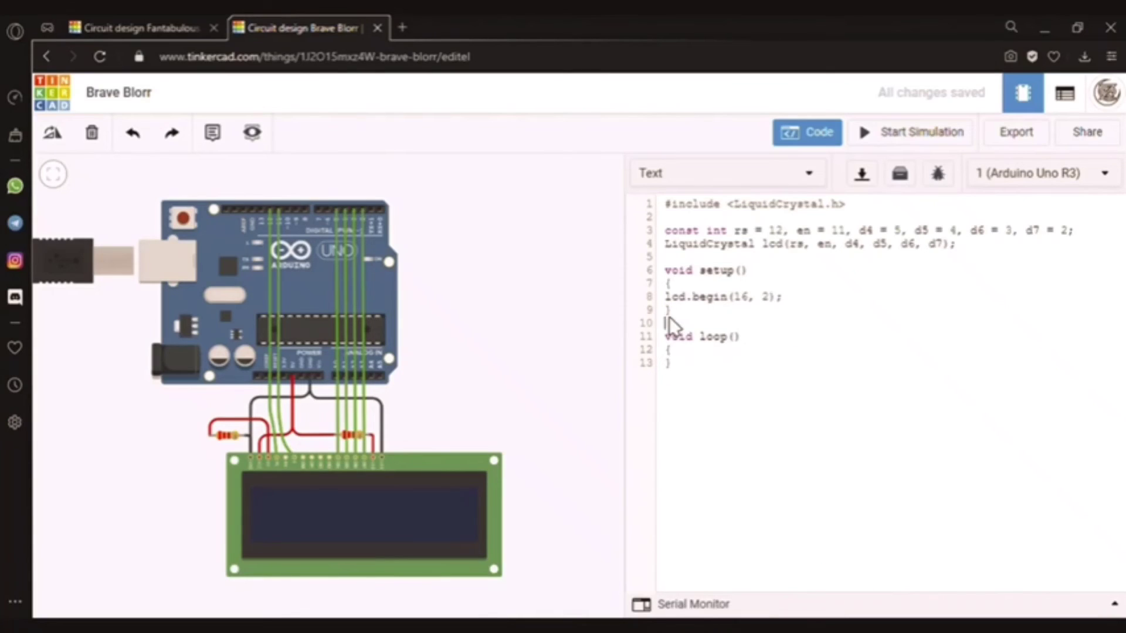
pyautogui.press('Down')
pyautogui.press('Down')
pyautogui.press('Down')
pyautogui.hotkey('ctrl', 'v')
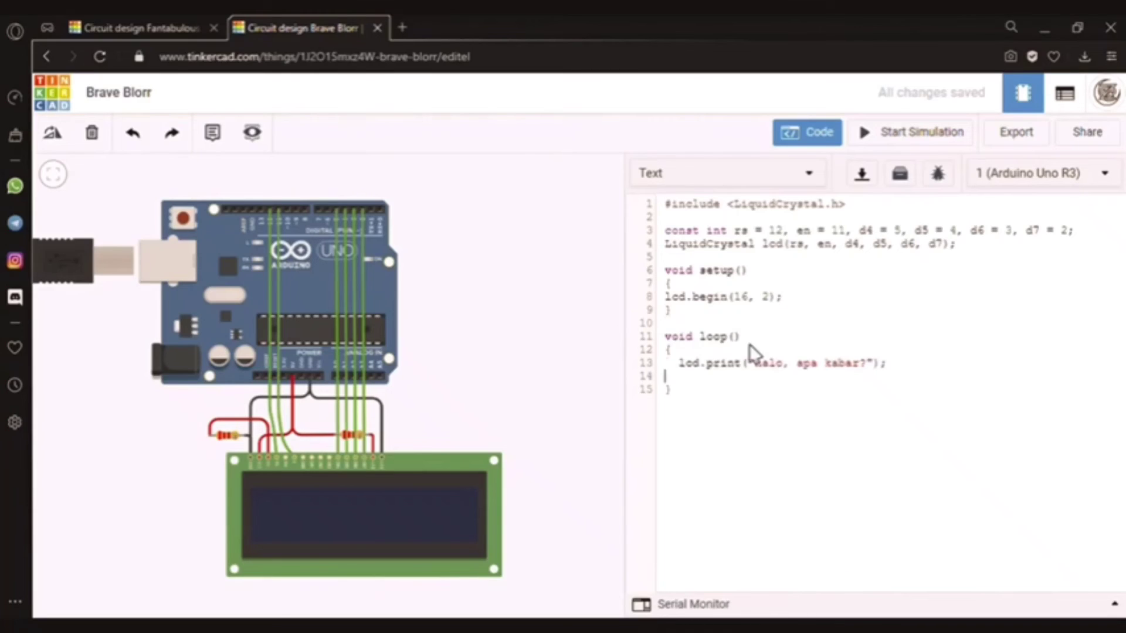
# - Add lcd.setCursor(0,0); in loop, on its own line directly before lcd.print("halo, apa kabar?");
pyautogui.click(747, 369)
pyautogui.press('BackSpace')
pyautogui.press('BackSpace')
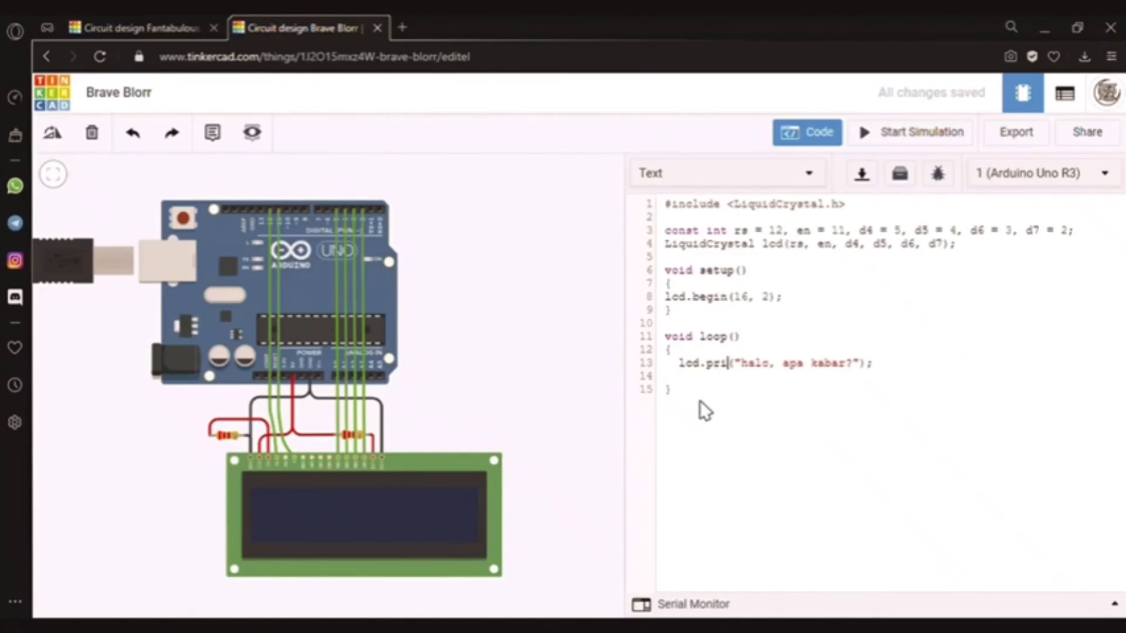
pyautogui.press('BackSpace')
pyautogui.press('BackSpace')
pyautogui.press('BackSpace')
pyautogui.write('setC')
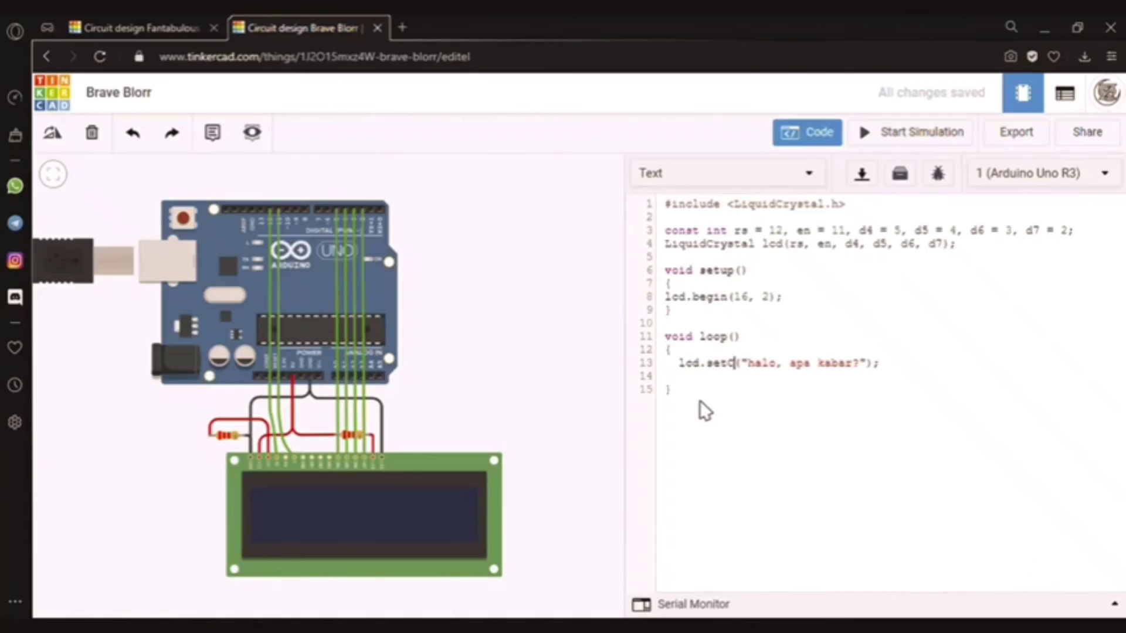
pyautogui.write('ursoe')
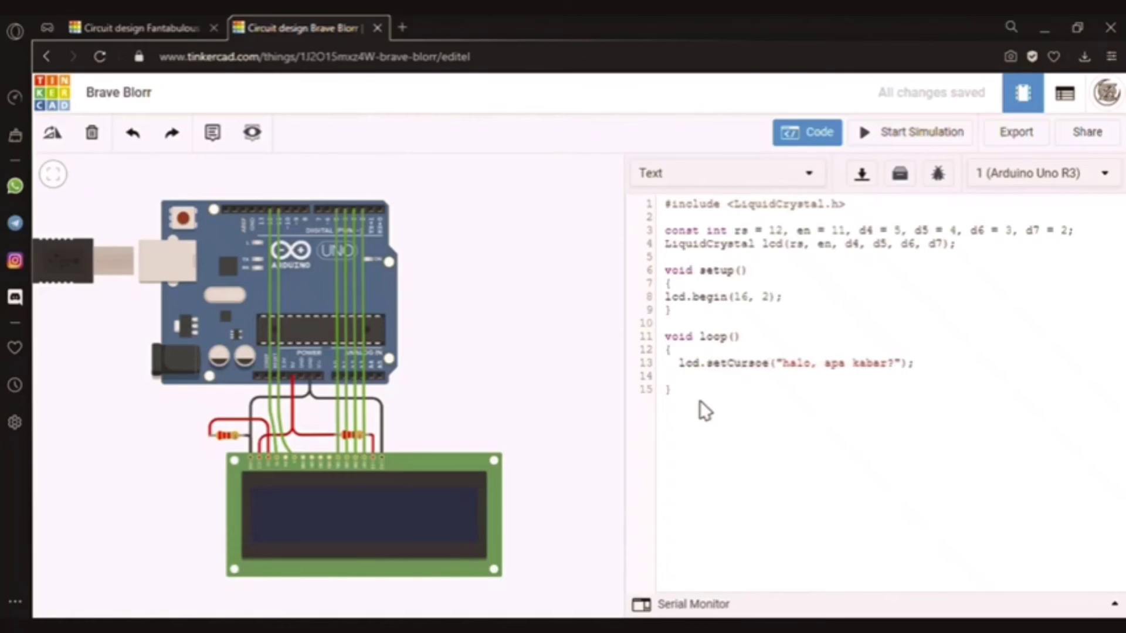
pyautogui.press('BackSpace')
pyautogui.write('r(')
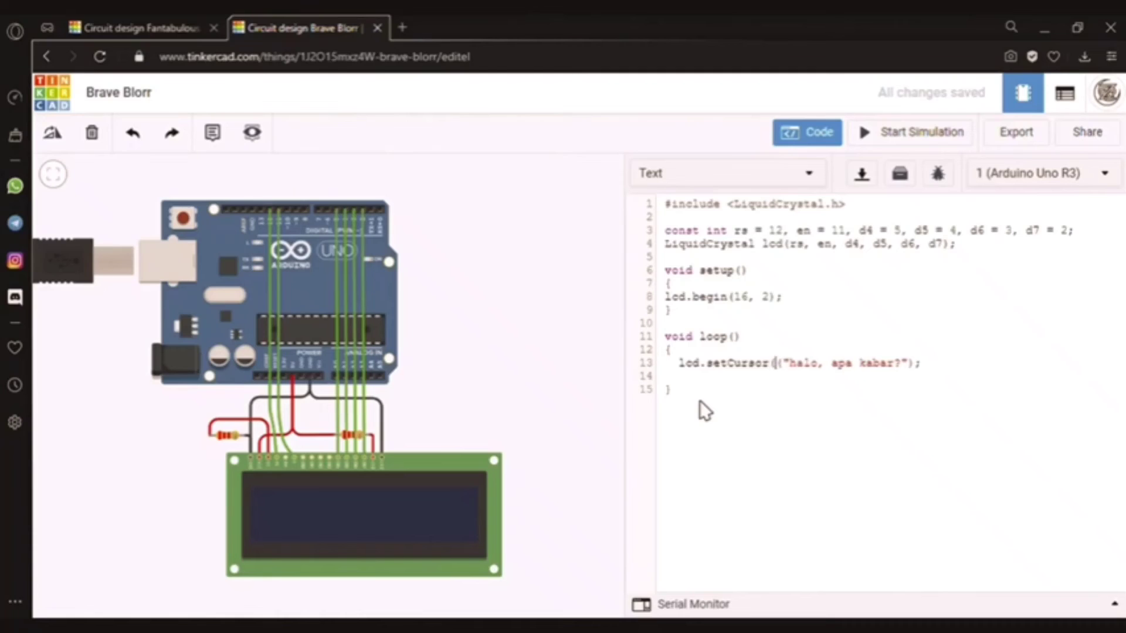
pyautogui.write('0,0)')
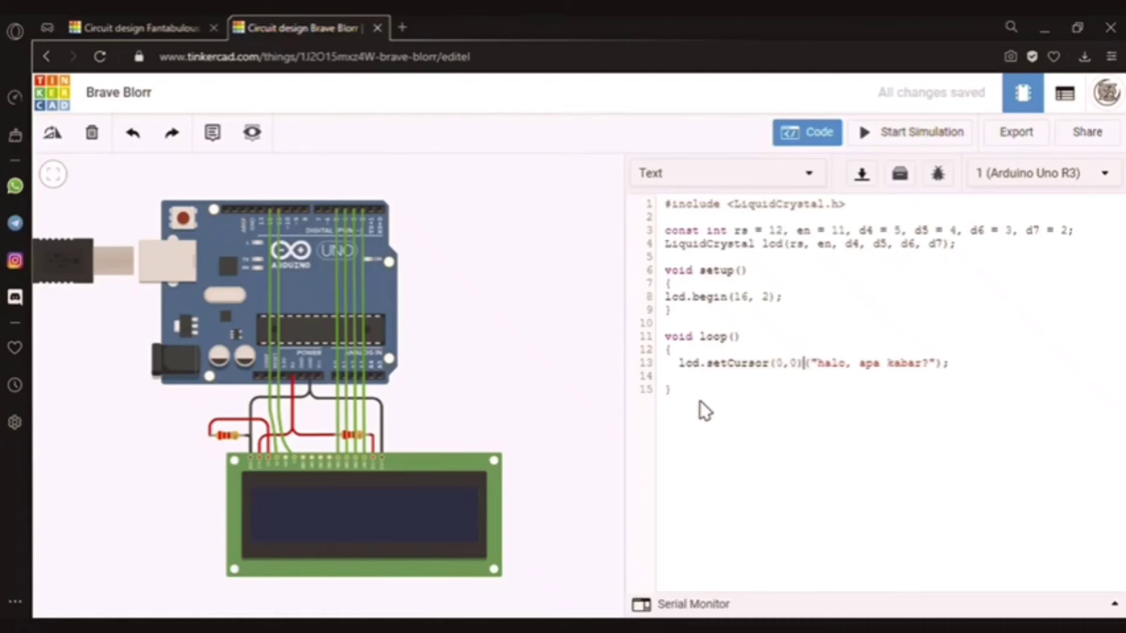
pyautogui.write(';')
pyautogui.press('Return')
pyautogui.write('l')
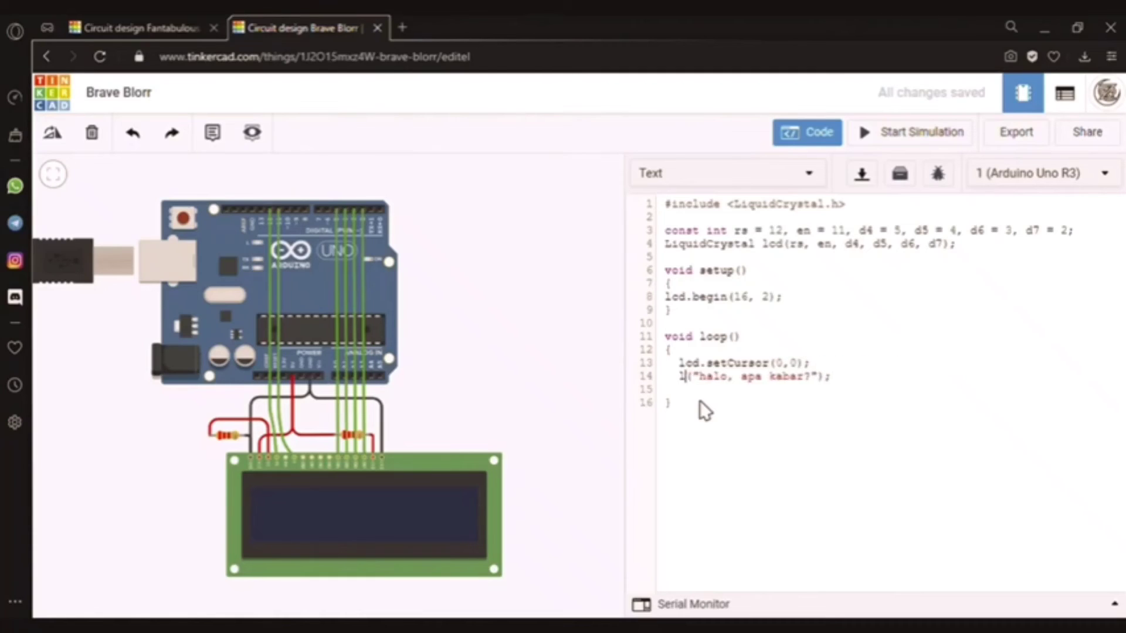
pyautogui.write('cd.print')
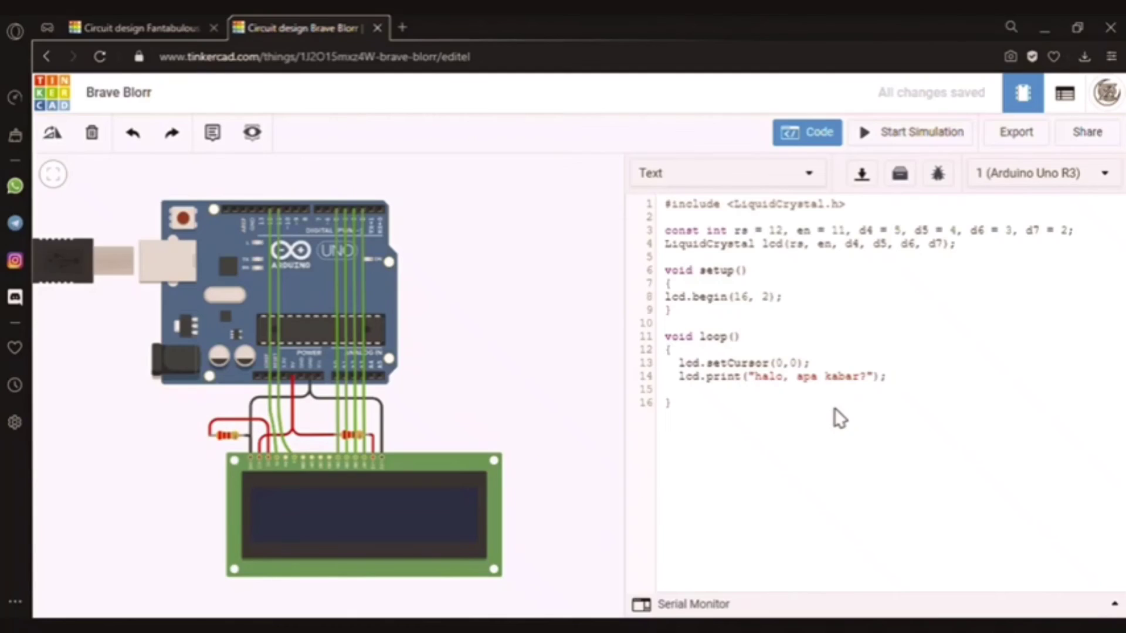
# - Duplicate the lcd.setCursor and lcd.print lines in loop directly below the originals
pyautogui.click(681, 370)
pyautogui.hotkey('shift', 'Down')
pyautogui.hotkey('shift', 'Down')
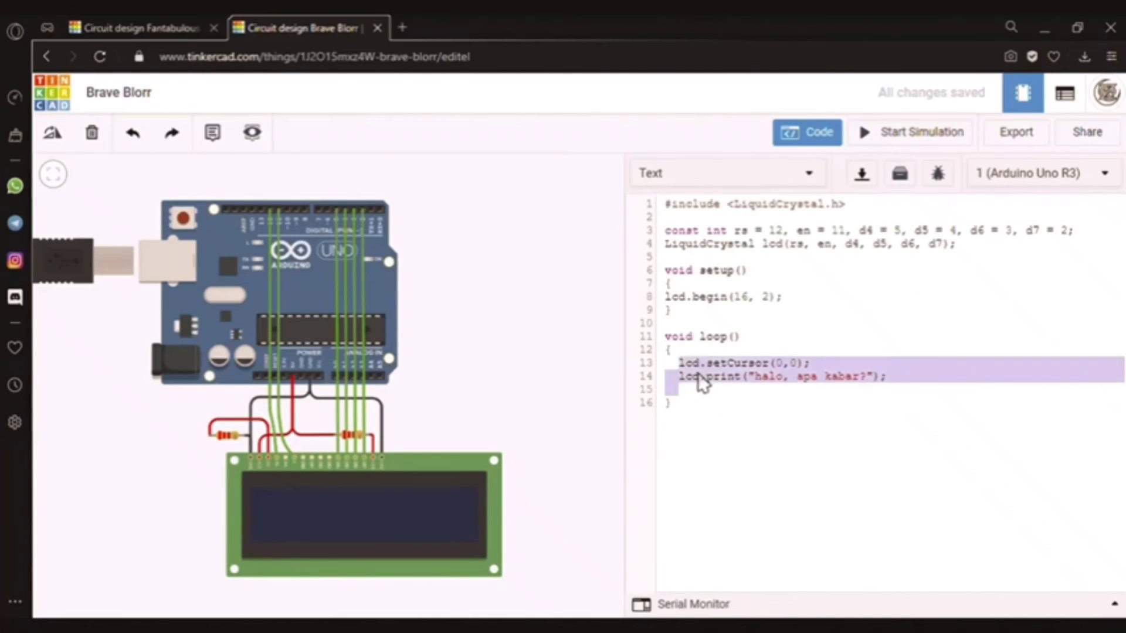
pyautogui.hotkey('ctrl', 'c')
pyautogui.hotkey('ctrl', 'v')
pyautogui.hotkey('ctrl', 'v')
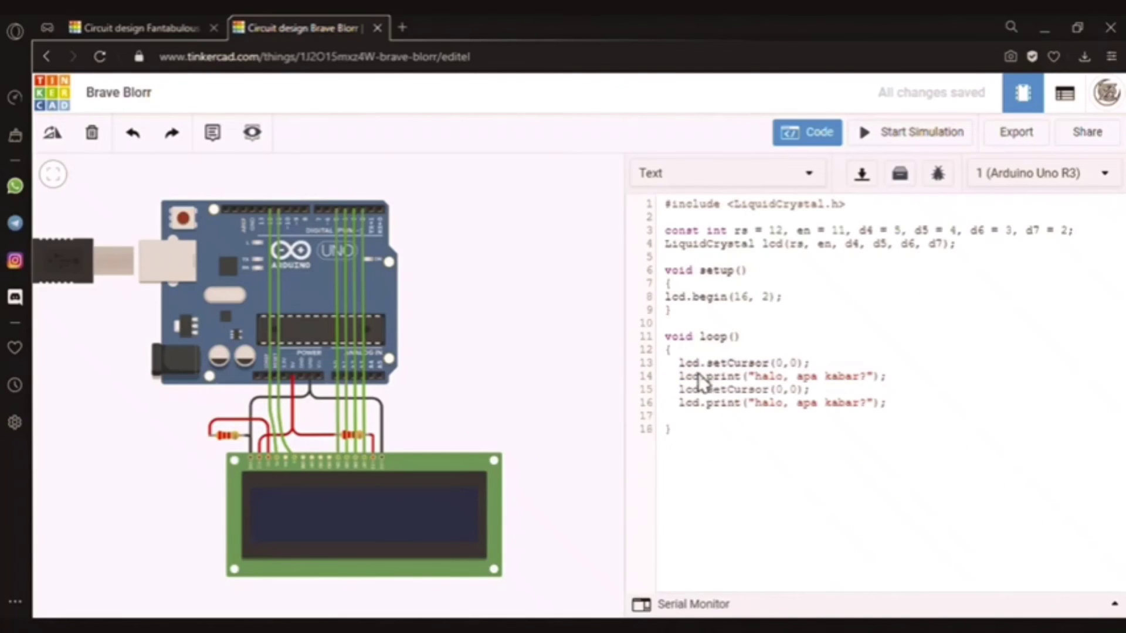
# - Set the cursor position in the duplicated lcd.setCursor line to (0,1) for the second LCD row
pyautogui.click(799, 390)
pyautogui.press('BackSpace')
pyautogui.write('1')
# - Replace the message in the second lcd.print line with "saya beta"
pyautogui.click(878, 409)
pyautogui.press('BackSpace')
pyautogui.press('BackSpace')
pyautogui.press('BackSpace')
pyautogui.press('BackSpace')
pyautogui.press('BackSpace')
pyautogui.press('BackSpace')
pyautogui.press('BackSpace')
pyautogui.press('BackSpace')
pyautogui.press('BackSpace')
pyautogui.press('BackSpace')
pyautogui.press('BackSpace')
pyautogui.press('BackSpace')
pyautogui.press('BackSpace')
pyautogui.press('BackSpace')
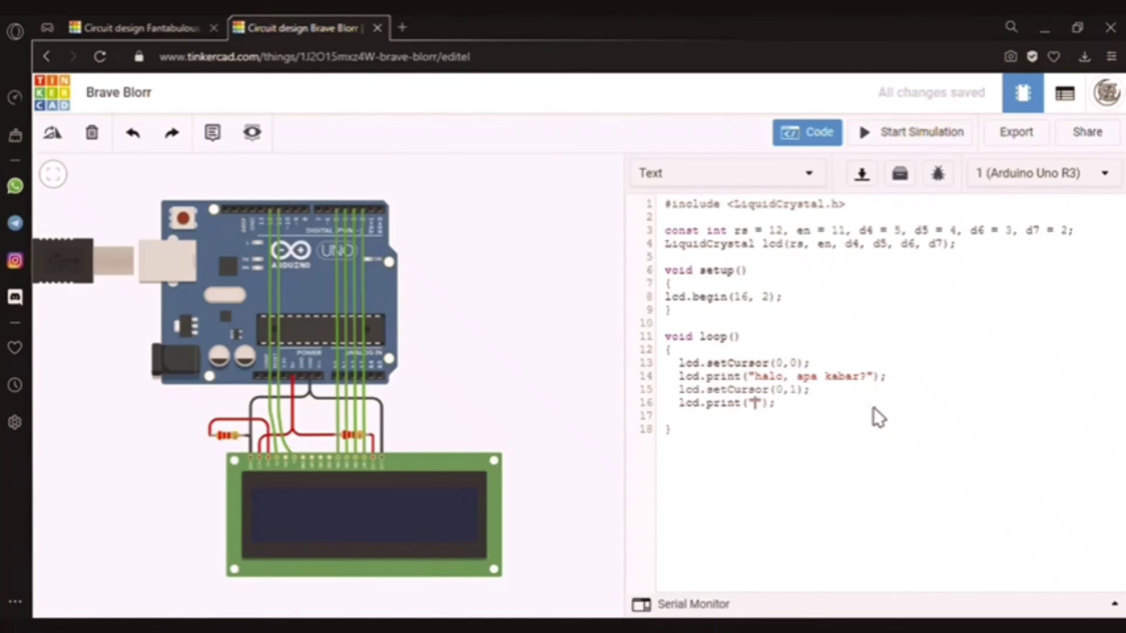
pyautogui.write('saya beta')
pyautogui.press('BackSpace')
pyautogui.write('a')
pyautogui.click(833, 407)
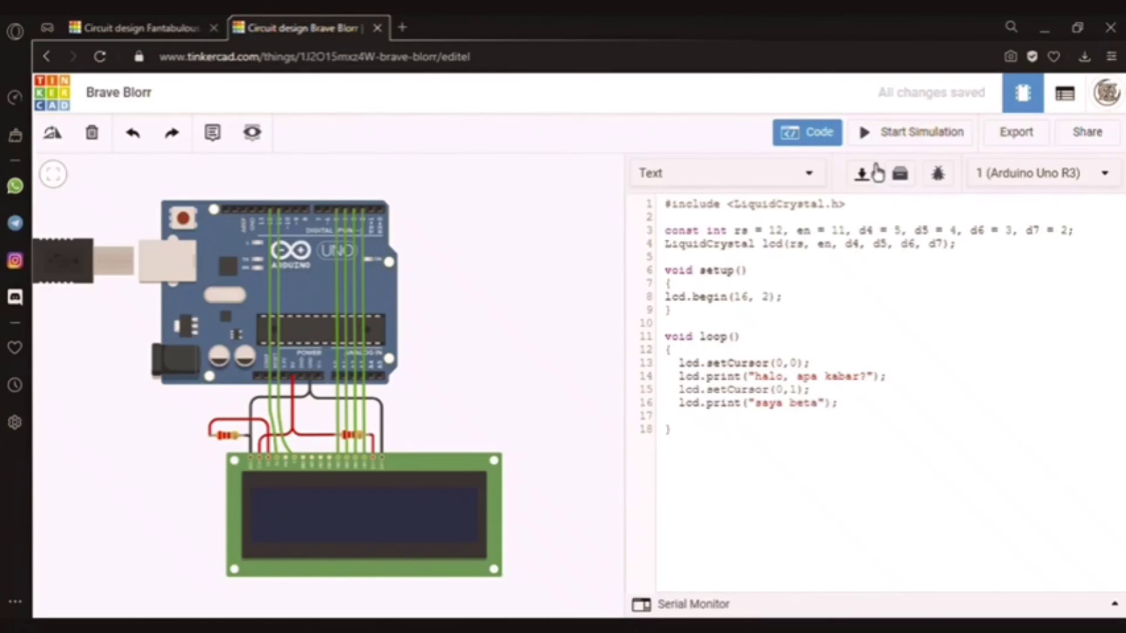
# - Simulate the circuit to check the two-line text on the LCD, and stop the simulation
pyautogui.click(878, 148)
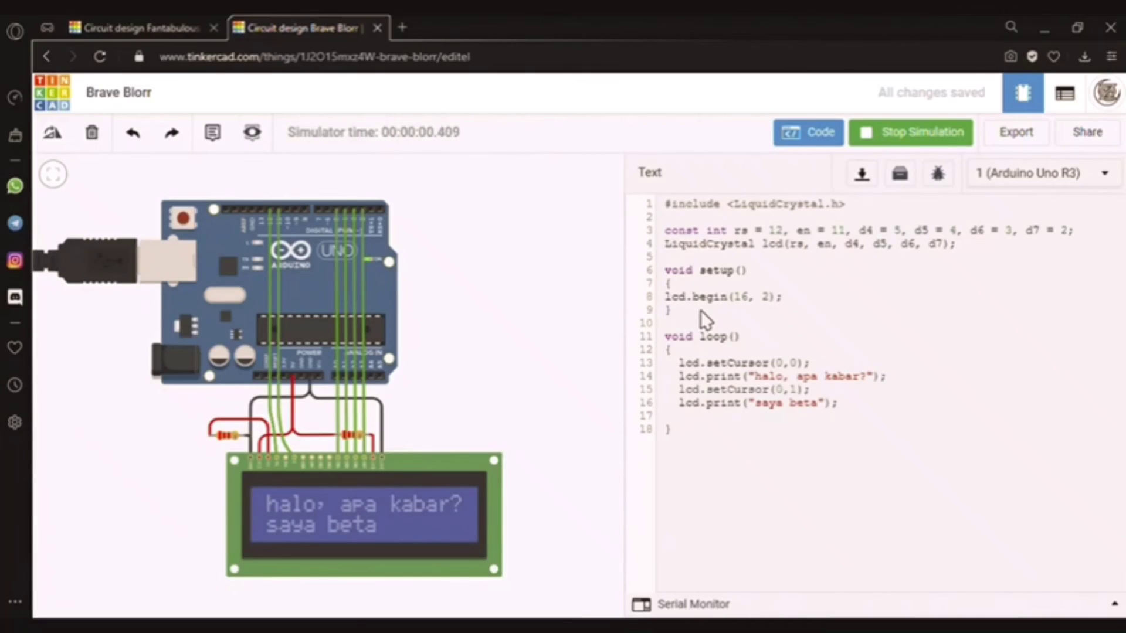
pyautogui.click(883, 138)
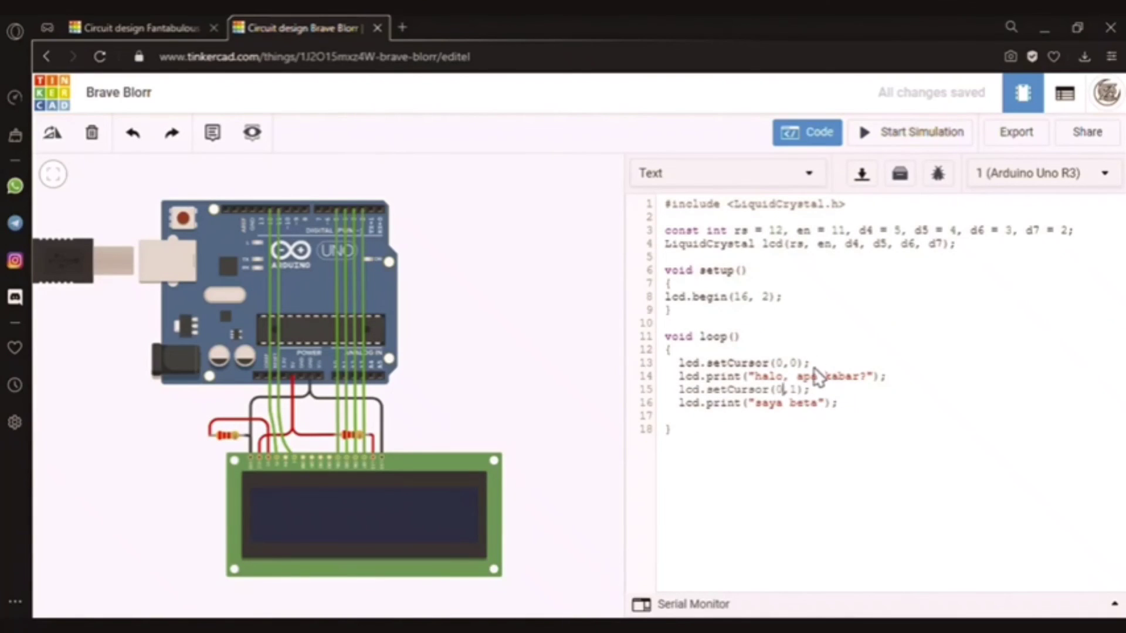
# - Change the second lcd.setCursor call to (3,1) and start the simulation
pyautogui.press('BackSpace')
pyautogui.write('3')
pyautogui.click(894, 136)
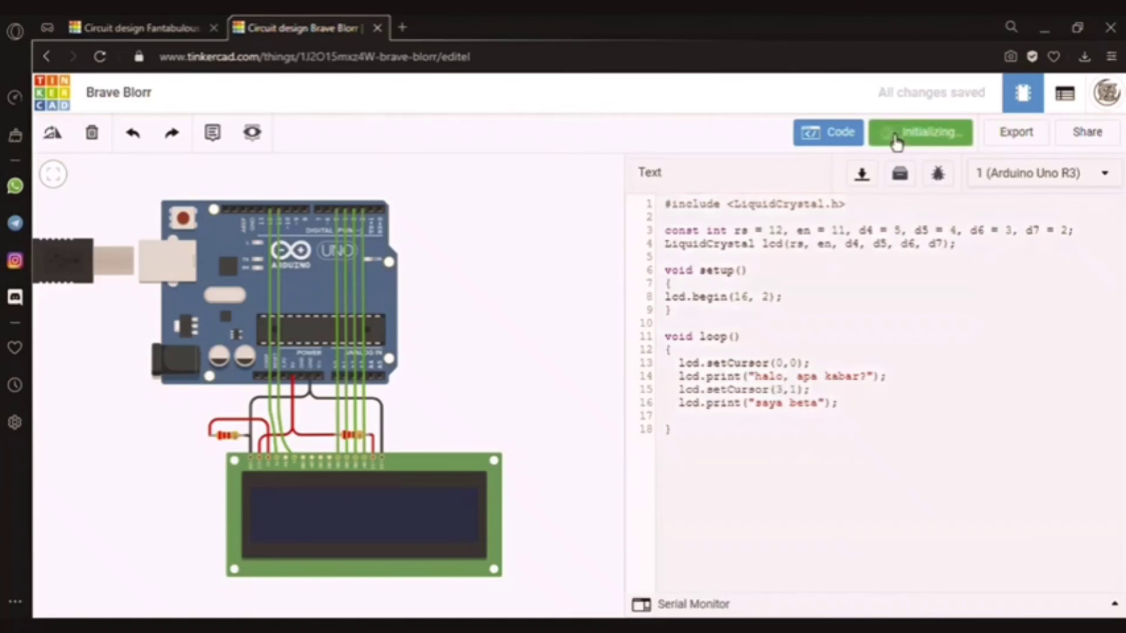